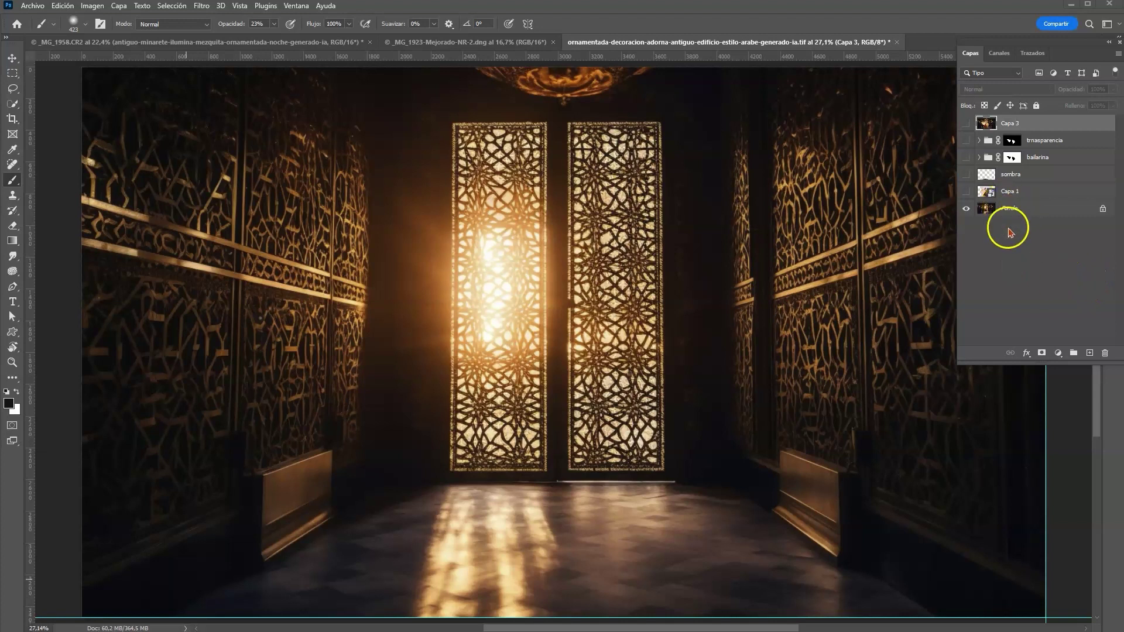
Step: Show the dancer photo and the finished Capa 3 composite, then paint more opacity into the veil's right edge
{"action": "left_click", "coordinate": [966, 196]}
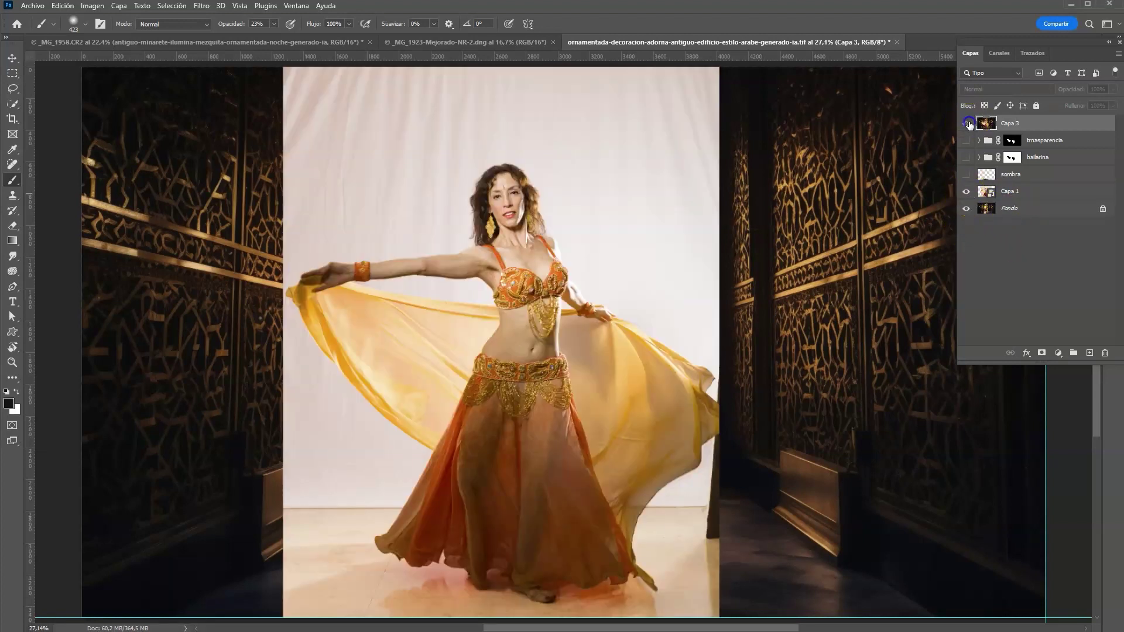
{"action": "left_click", "coordinate": [966, 124]}
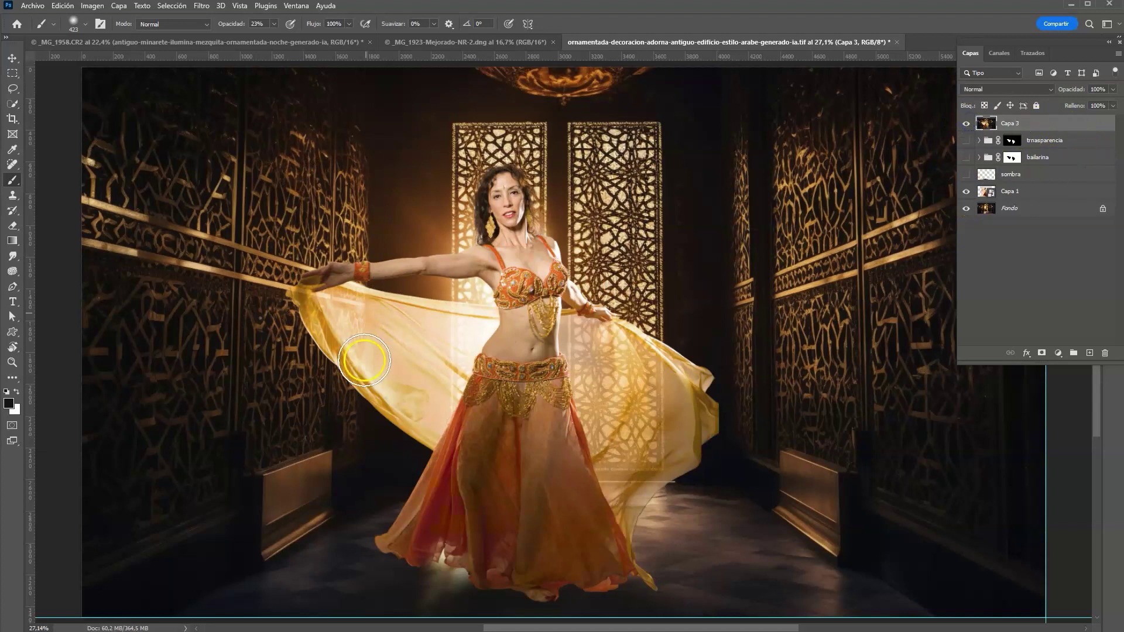
{"action": "mouse_move", "coordinate": [724, 378]}
{"action": "left_mouse_down"}
{"action": "mouse_move", "coordinate": [660, 442]}
{"action": "mouse_move", "coordinate": [678, 429]}
{"action": "left_mouse_up"}
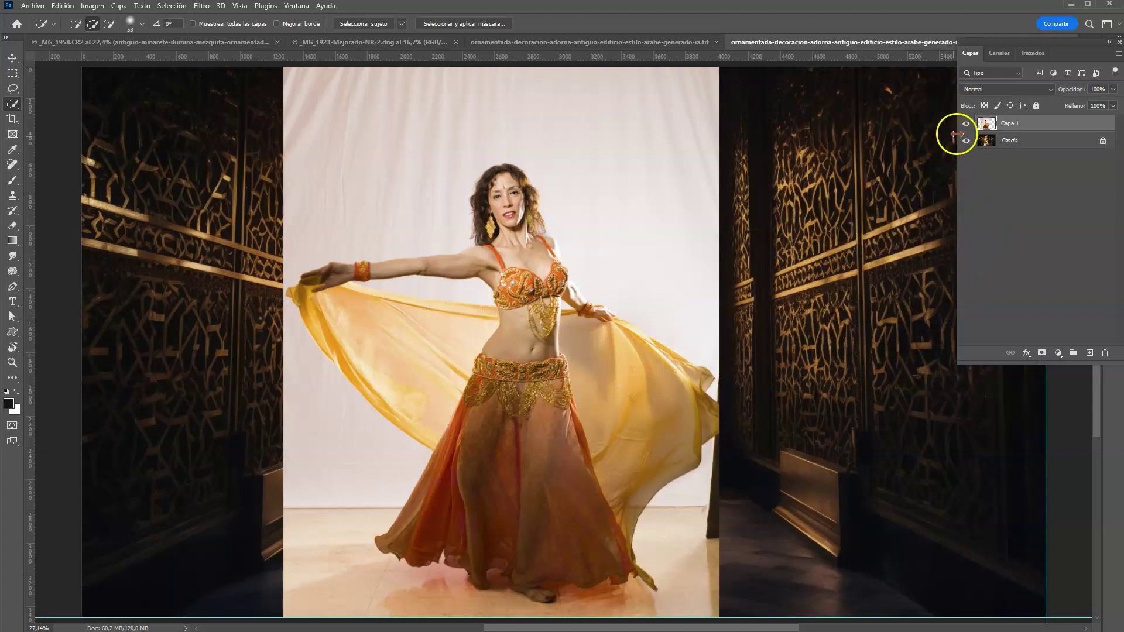
Step: Toggle Capa 1 off and on, then select the dancer and her veils with Selección > Sujeto
{"action": "left_click", "coordinate": [966, 123]}
{"action": "left_click", "coordinate": [966, 123]}
{"action": "left_click", "coordinate": [171, 6]}
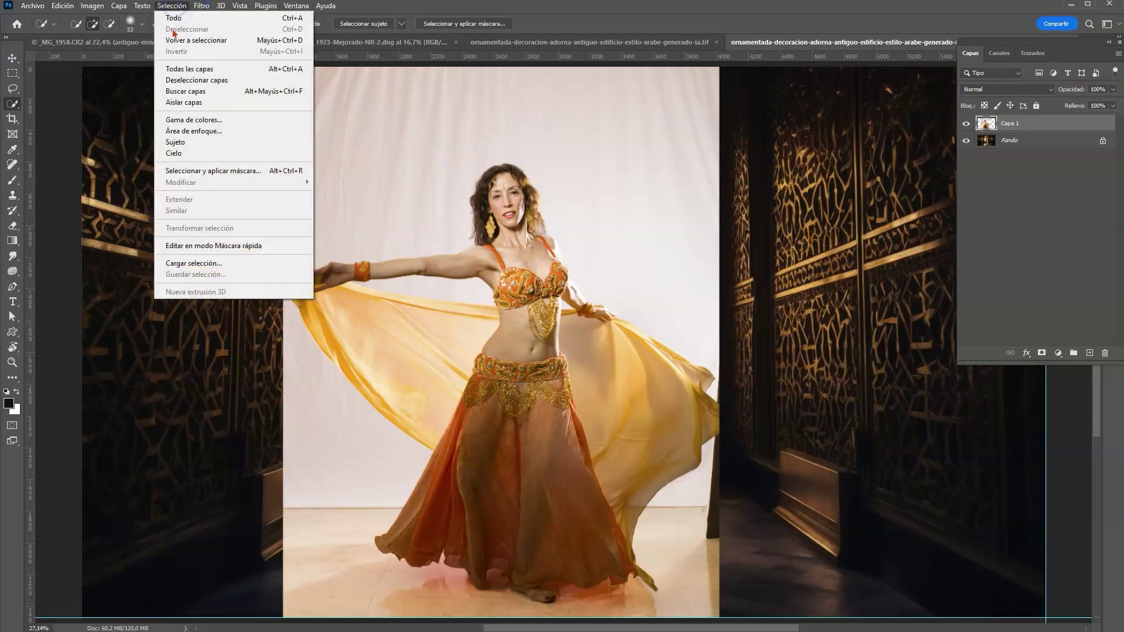
{"action": "left_click", "coordinate": [199, 143]}
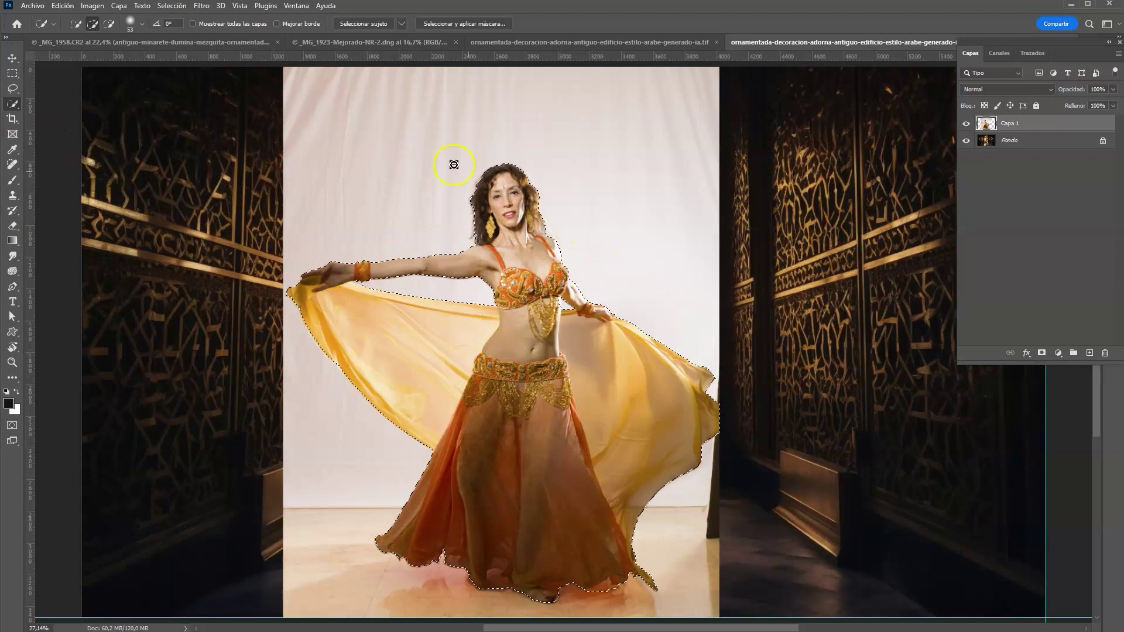
Step: Refine the dancer's hair with Perfeccionar cabello in Seleccionar y aplicar máscara, then apply it
{"action": "left_click", "coordinate": [456, 24]}
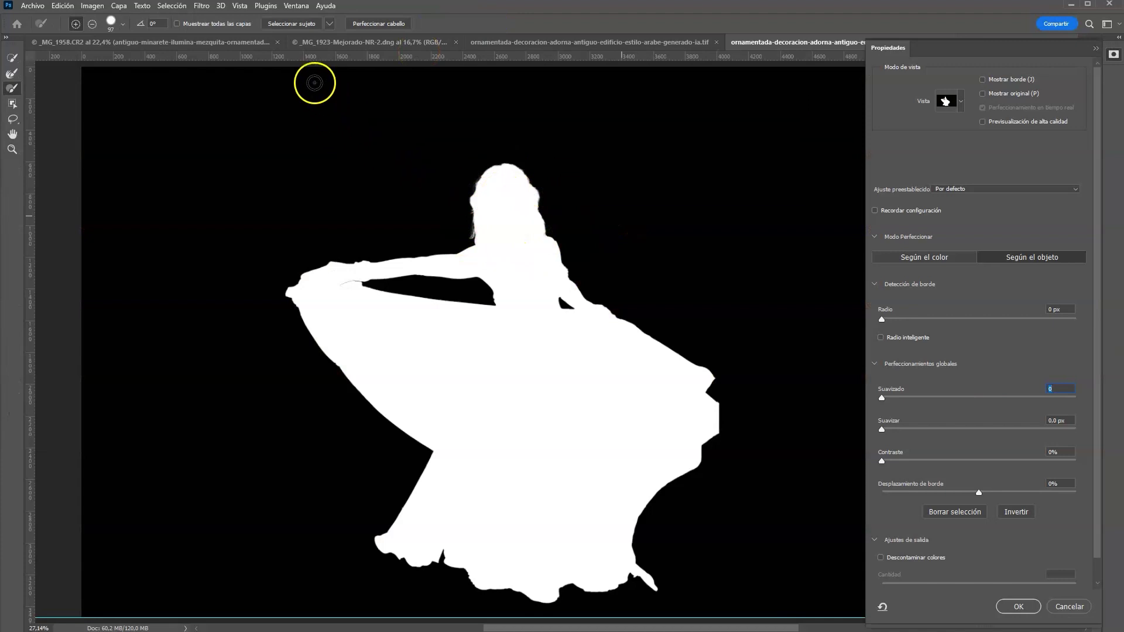
{"action": "left_click", "coordinate": [379, 24]}
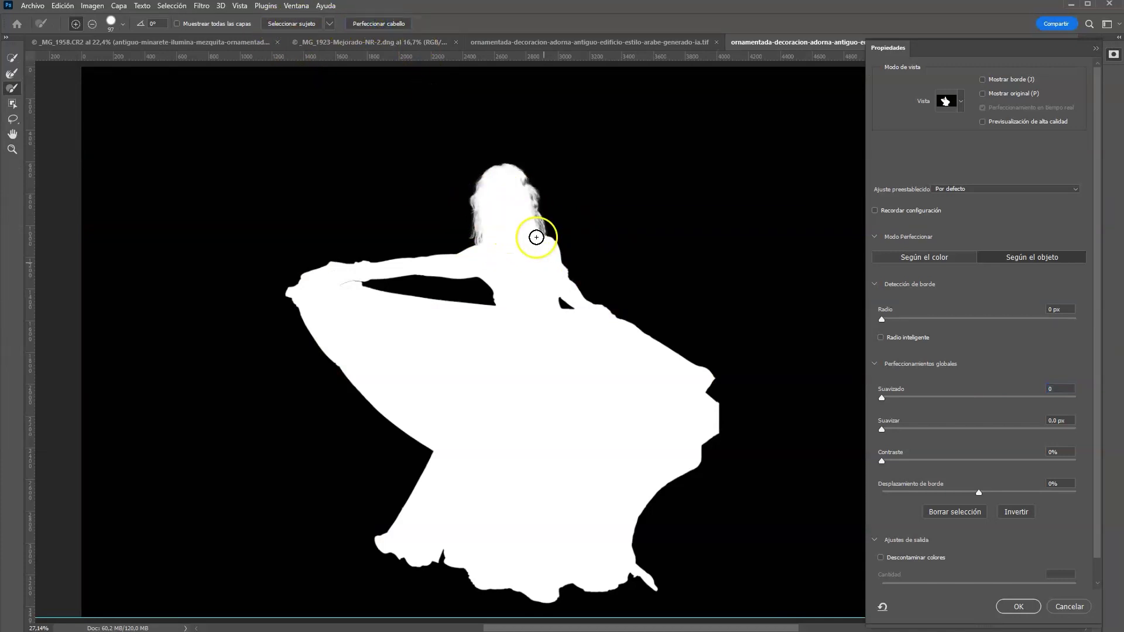
{"action": "left_click", "coordinate": [1034, 612]}
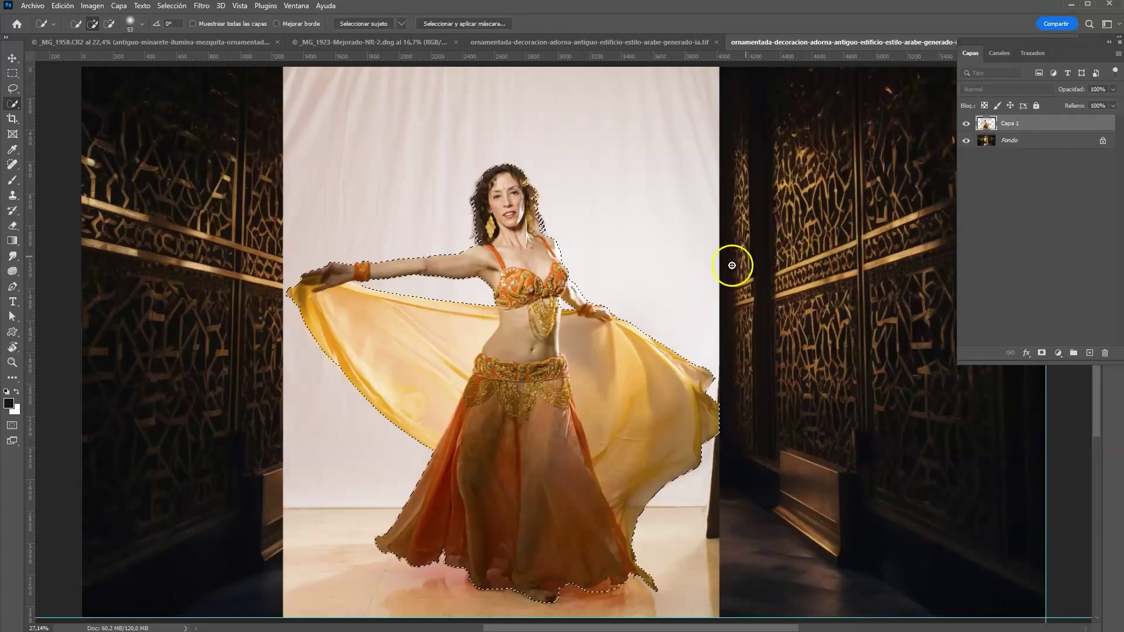
Step: Copy the selected dancer to a new layer, hide Capa 1, and inspect her edges at 100%
{"action": "key", "text": "x"}
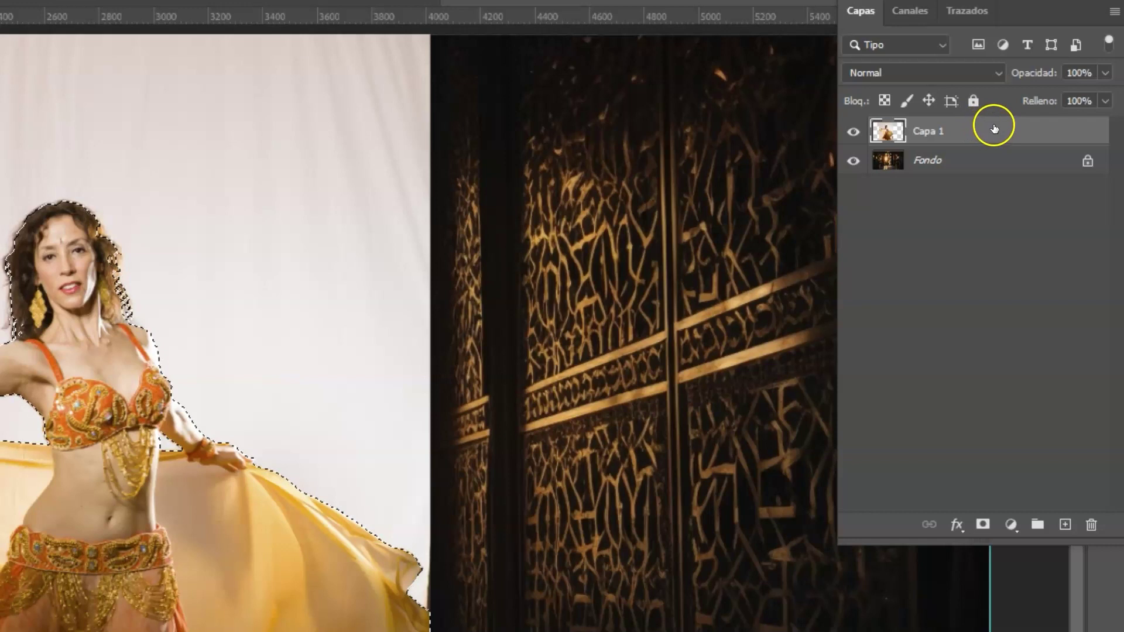
{"action": "key", "text": "ctrl+j"}
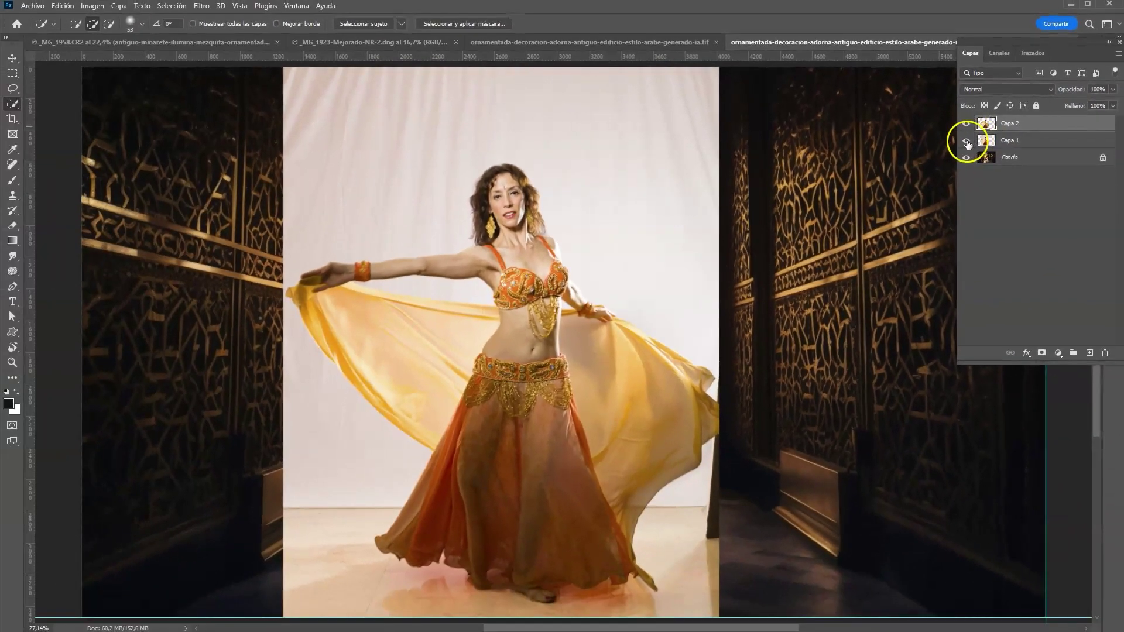
{"action": "left_click", "coordinate": [965, 141]}
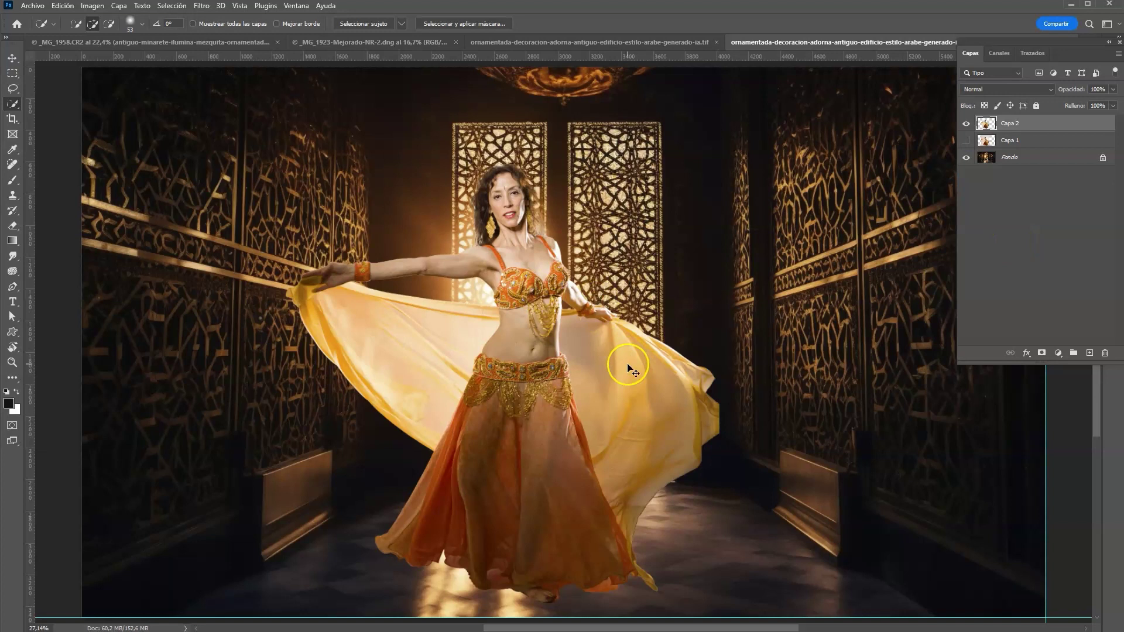
{"action": "key", "text": "ctrl+1"}
{"action": "left_click_drag", "start_coordinate": [816, 376], "coordinate": [669, 379]}
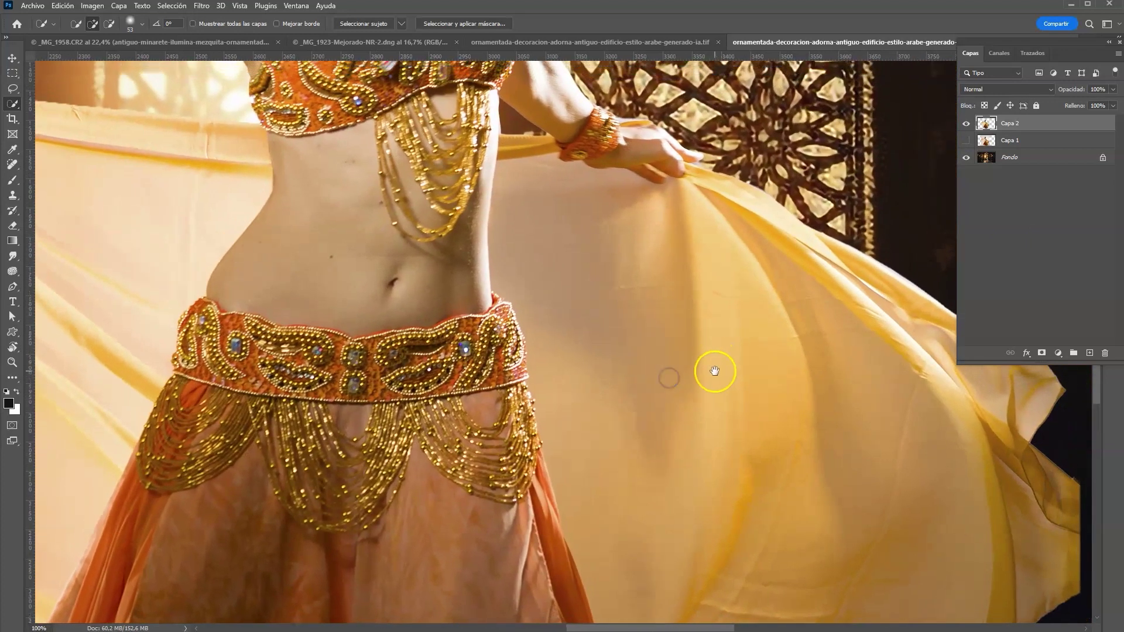
{"action": "key", "text": "ctrl+0"}
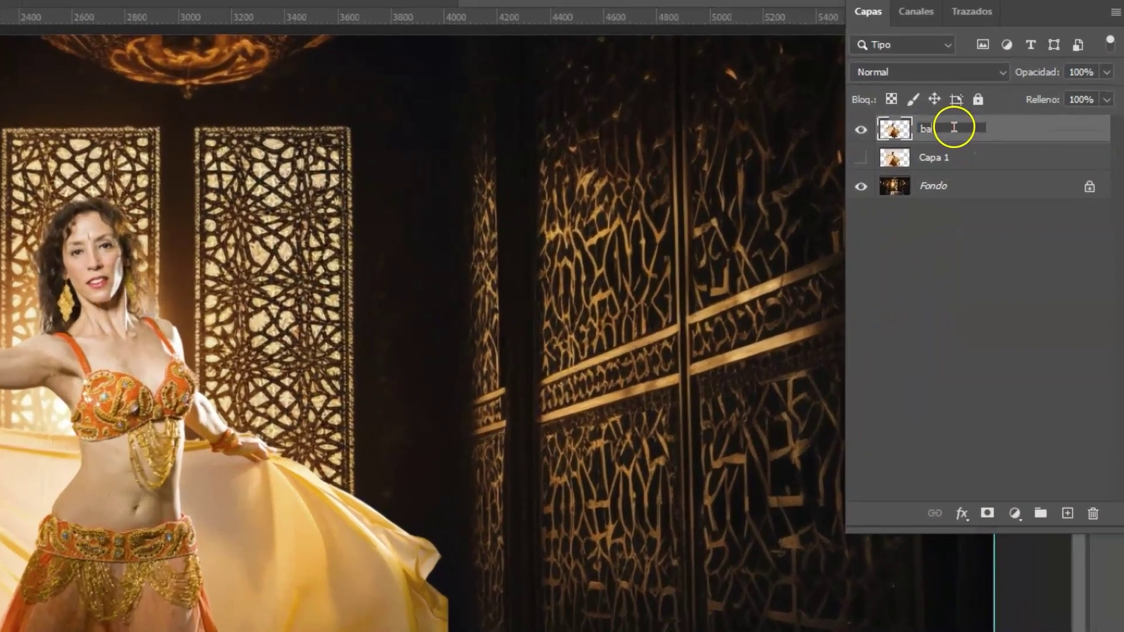
Step: Rename the dancer layer bailarina and make two copies of it
{"action": "type", "text": "bailarina"}
{"action": "left_click", "coordinate": [739, 395]}
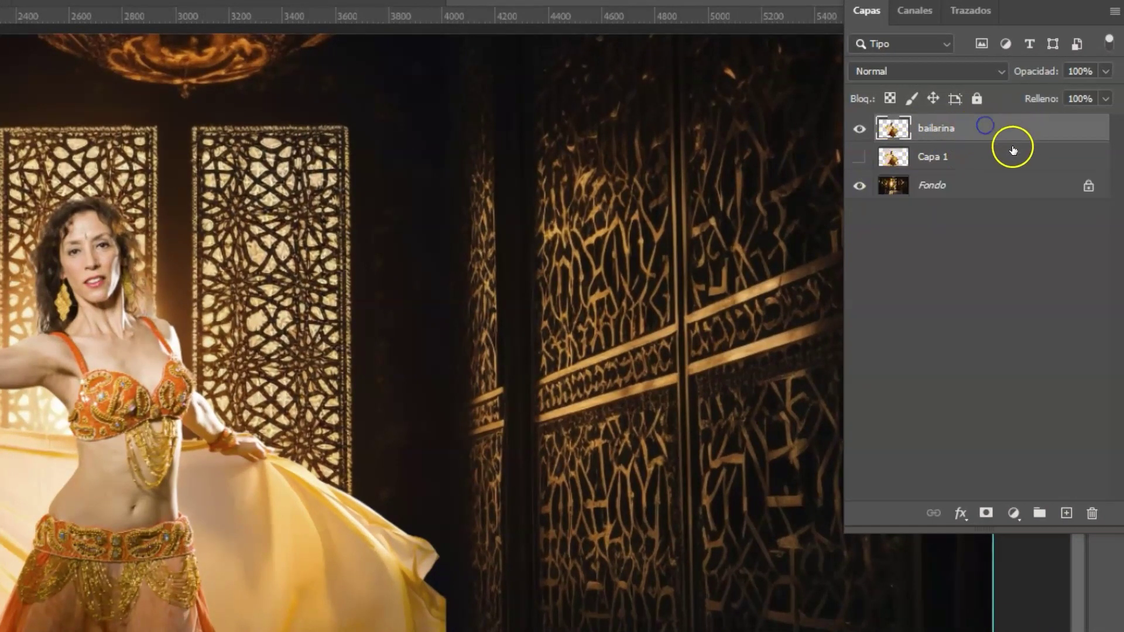
{"action": "key", "text": "ctrl+j"}
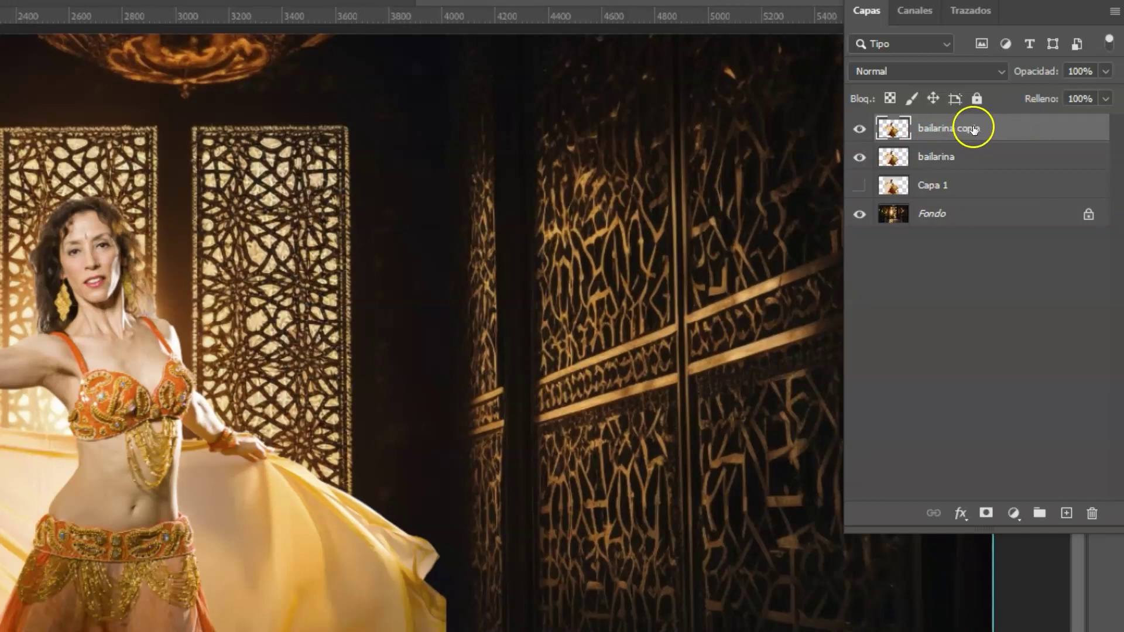
{"action": "key", "text": "ctrl+j"}
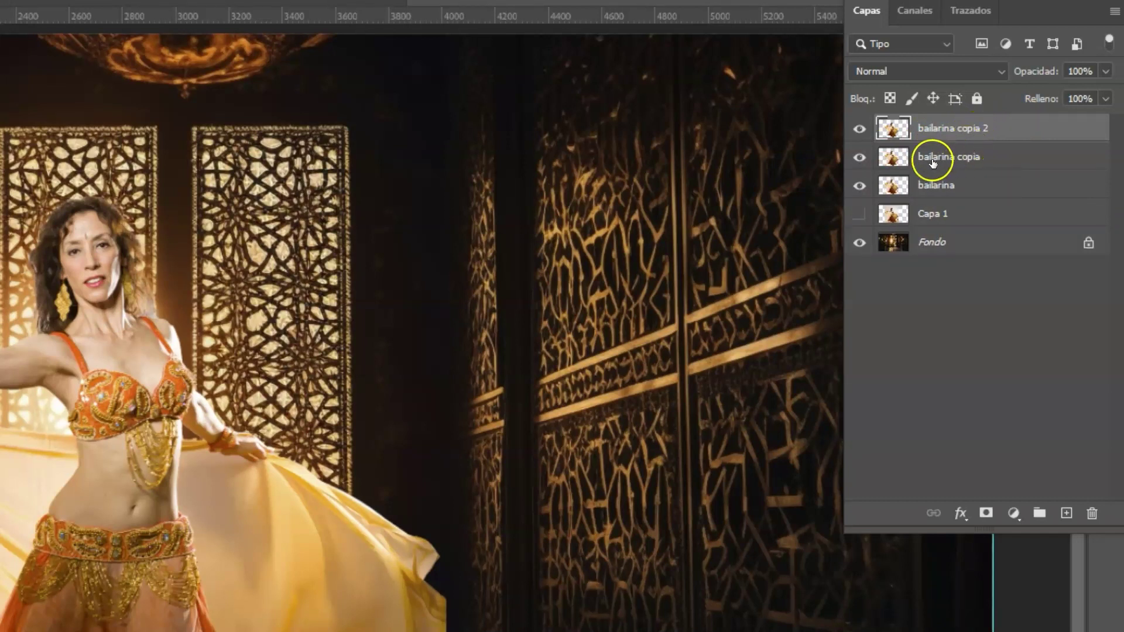
Step: Desaturate bailarina copia, hide bailarina copia 2, and duplicate the greyscale copy
{"action": "left_click", "coordinate": [947, 158]}
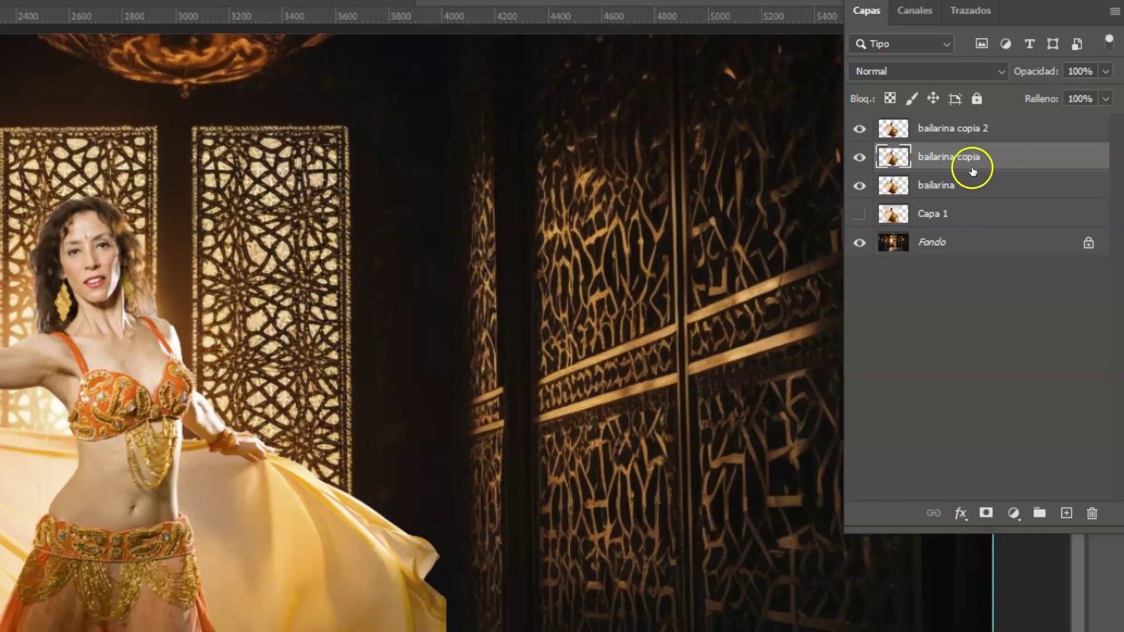
{"action": "key", "text": "ctrl+shift"}
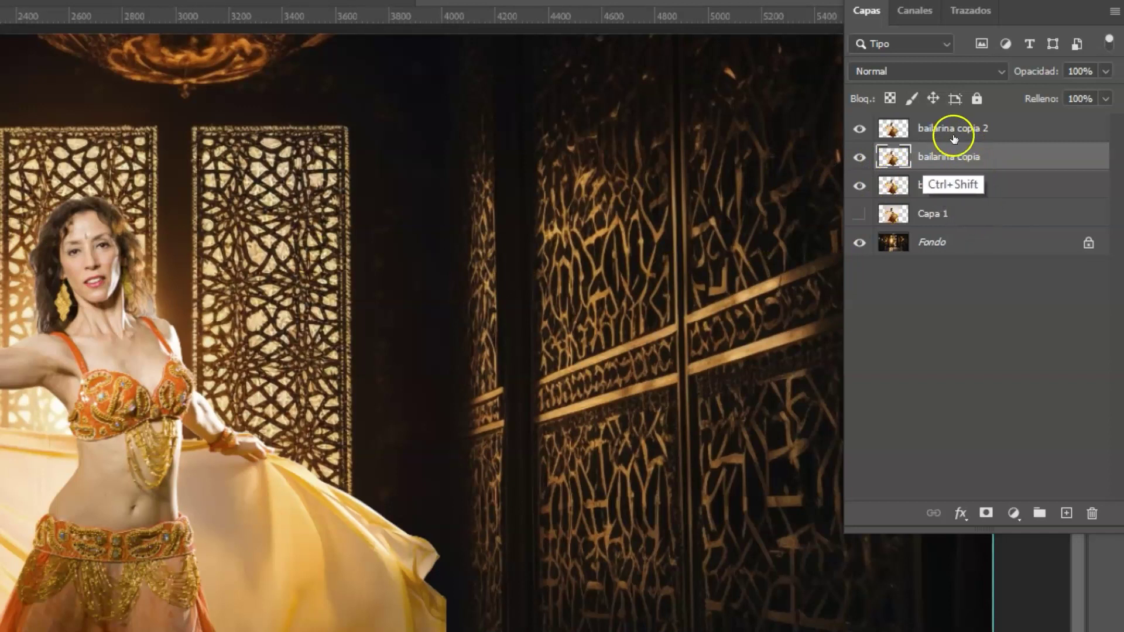
{"action": "mouse_move", "coordinate": [939, 151]}
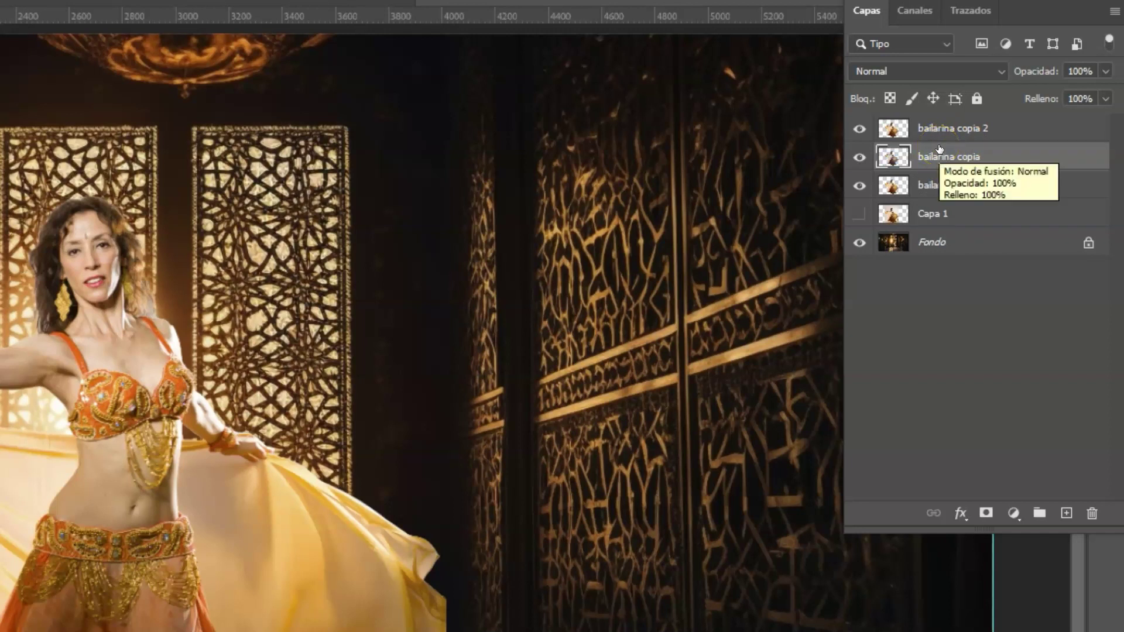
{"action": "left_click", "coordinate": [859, 128]}
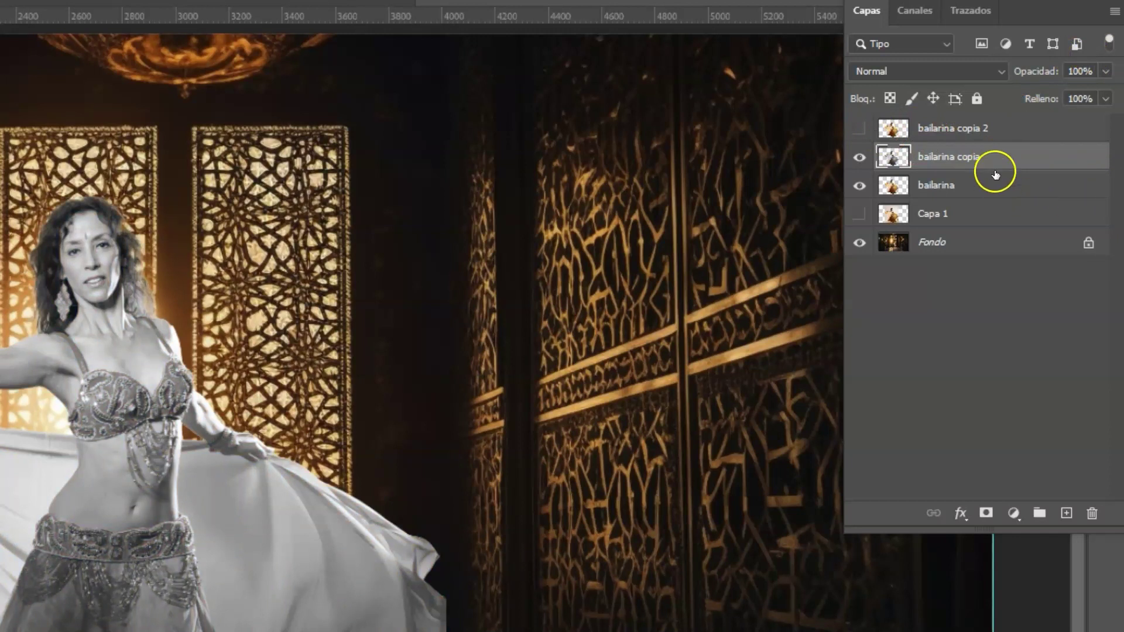
{"action": "key", "text": "ctrl"}
{"action": "key", "text": "ctrl+j"}
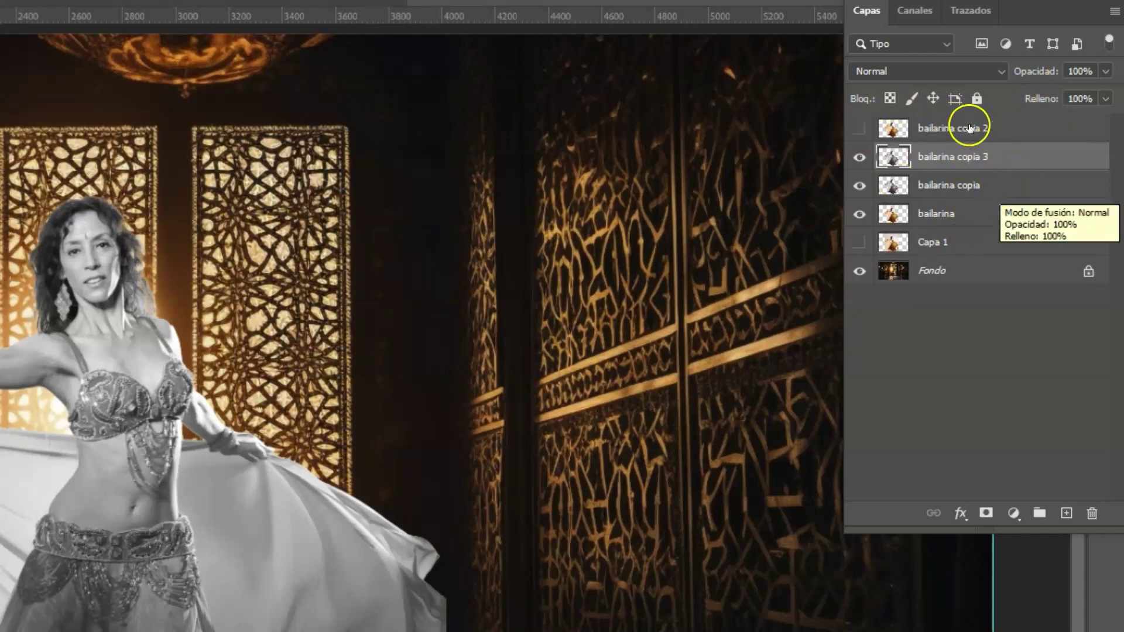
Step: Group the three dancer copies into a new group and start renaming it transparencia
{"action": "left_click", "coordinate": [994, 186], "text": "ctrl"}
{"action": "left_click", "coordinate": [995, 130], "text": "ctrl"}
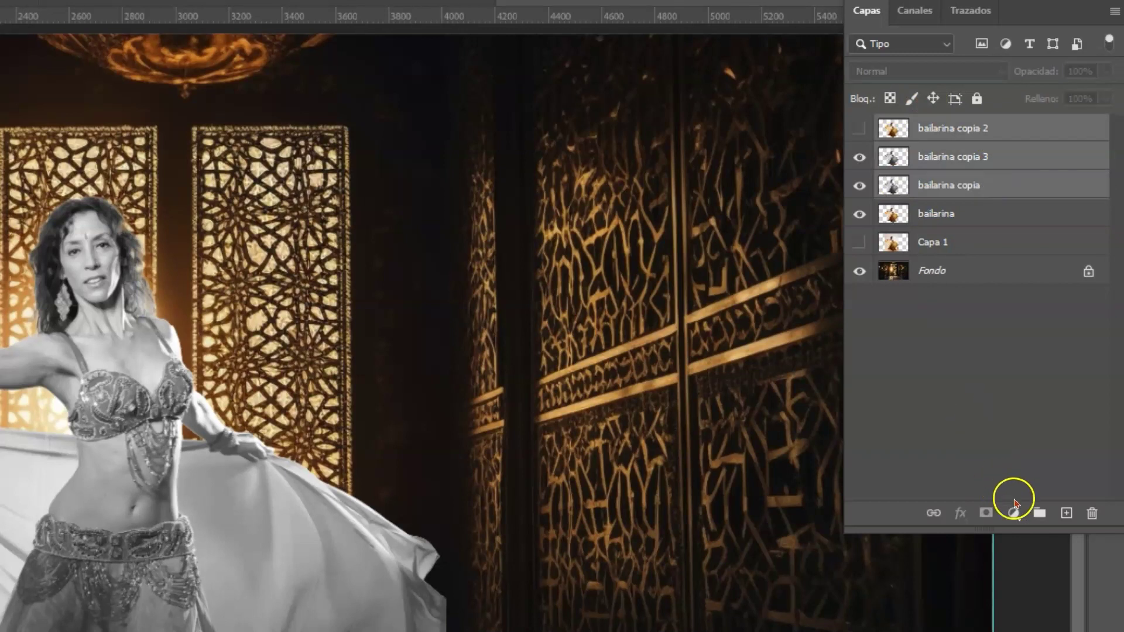
{"action": "left_click", "coordinate": [1038, 514]}
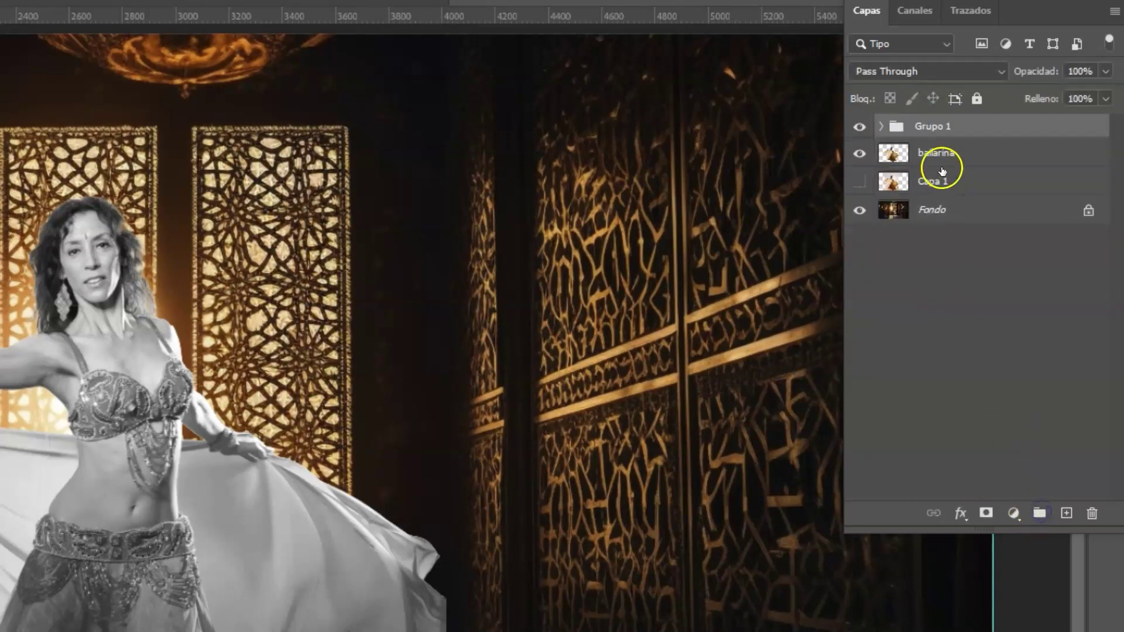
{"action": "double_click", "coordinate": [937, 128]}
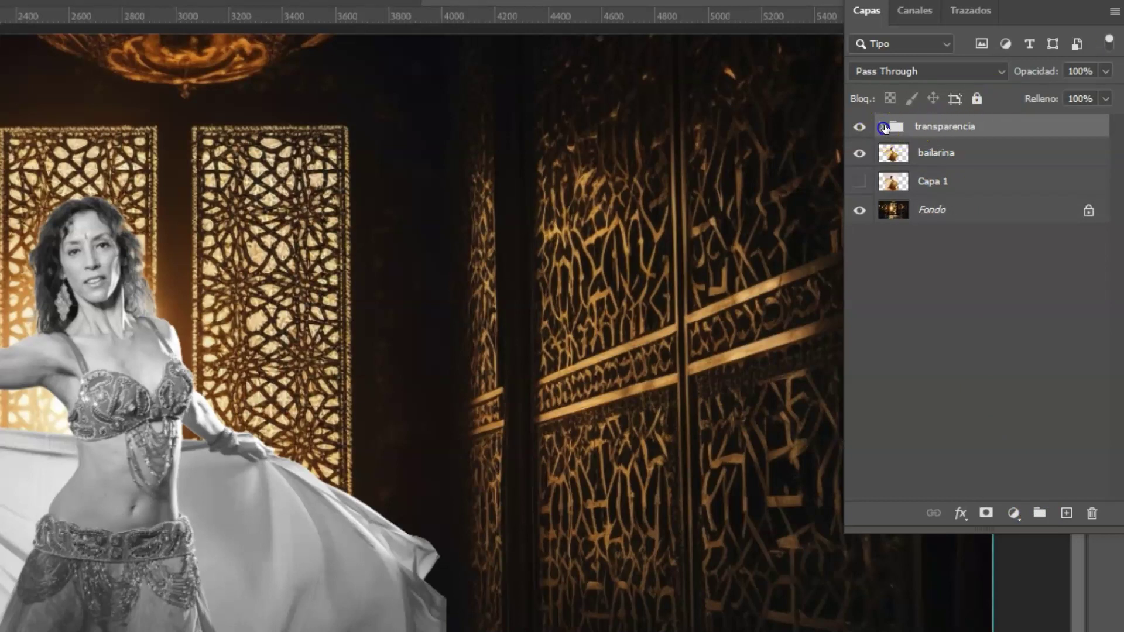
Step: Expand the transparencia group, hide bailarina copia 3, and select bailarina copia
{"action": "left_click", "coordinate": [882, 127]}
{"action": "left_click", "coordinate": [869, 164]}
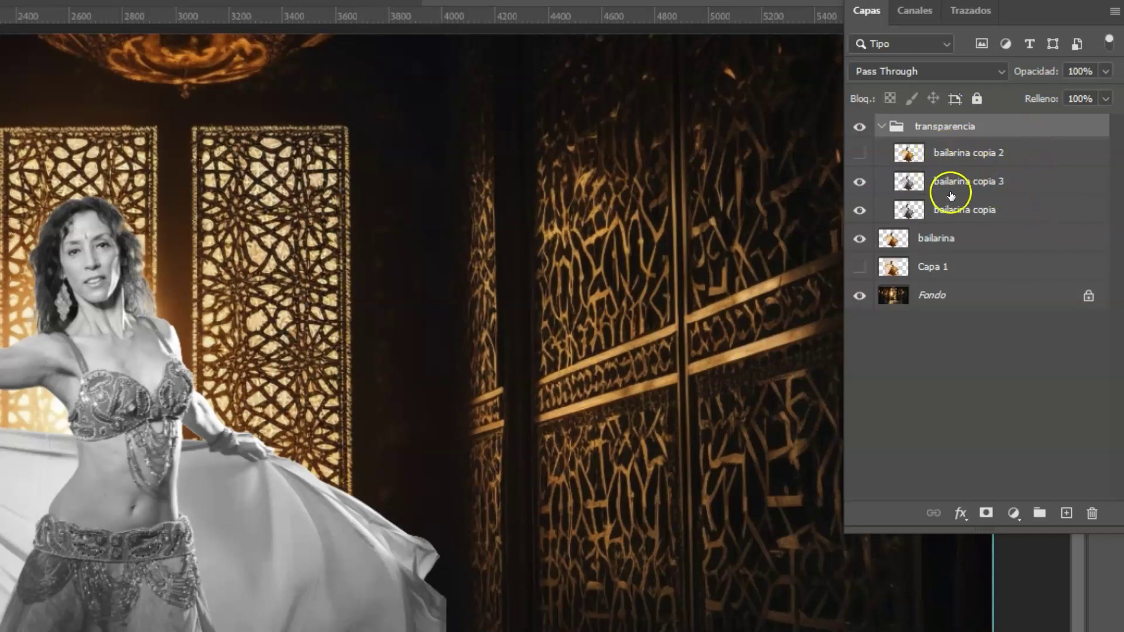
{"action": "left_click", "coordinate": [860, 182]}
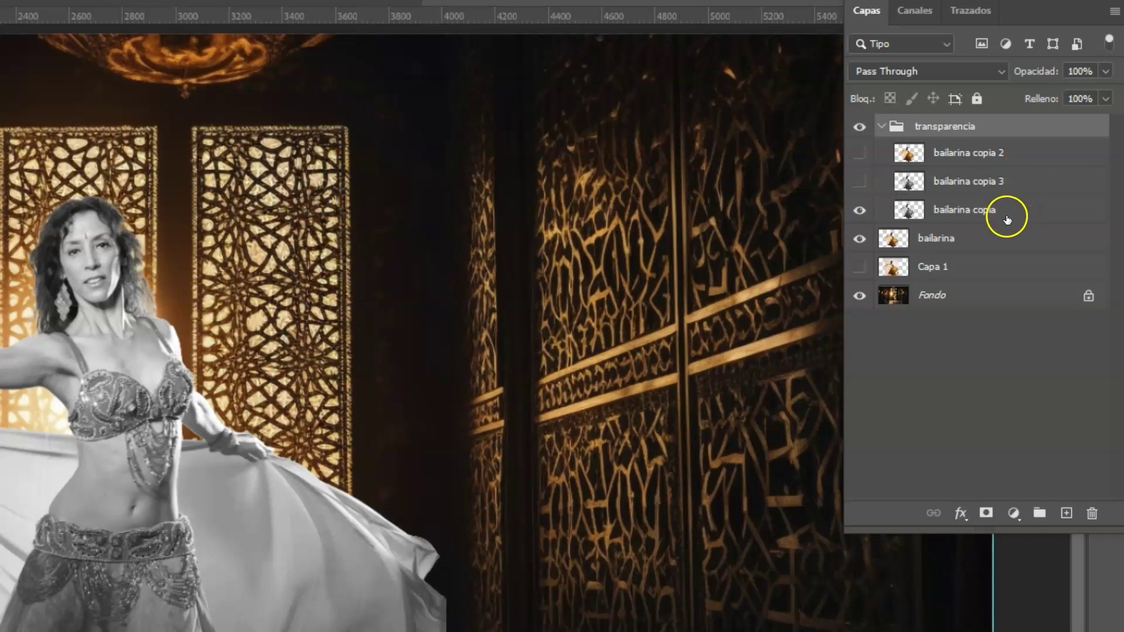
{"action": "left_click", "coordinate": [958, 210]}
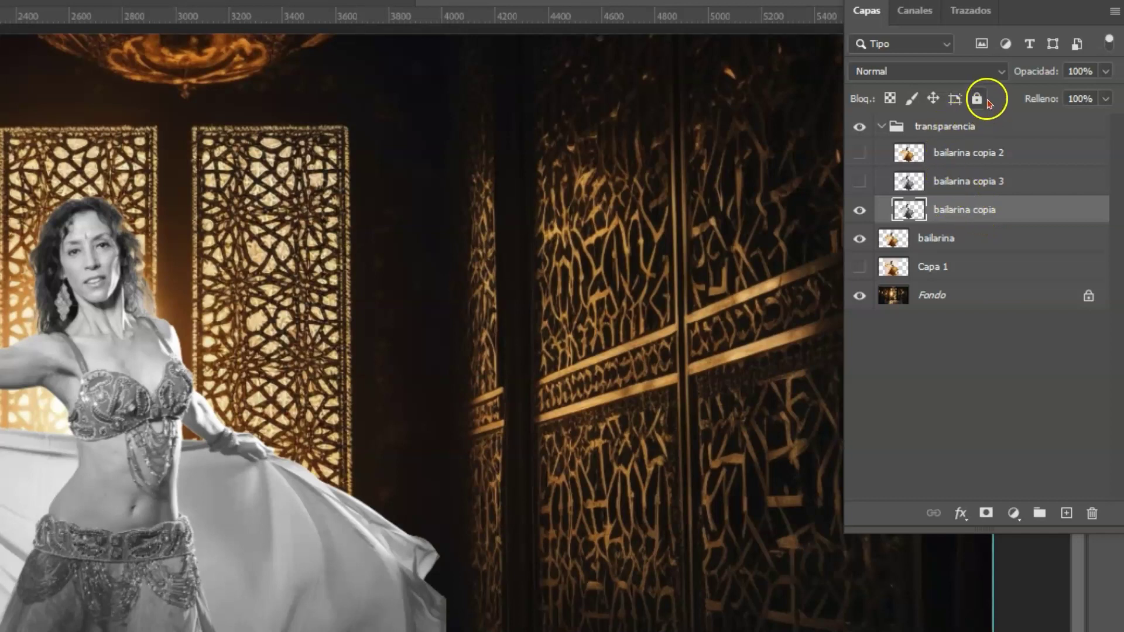
Step: Set bailarina copia to Multiplicar and check it with bailarina briefly hidden
{"action": "left_click", "coordinate": [1000, 71]}
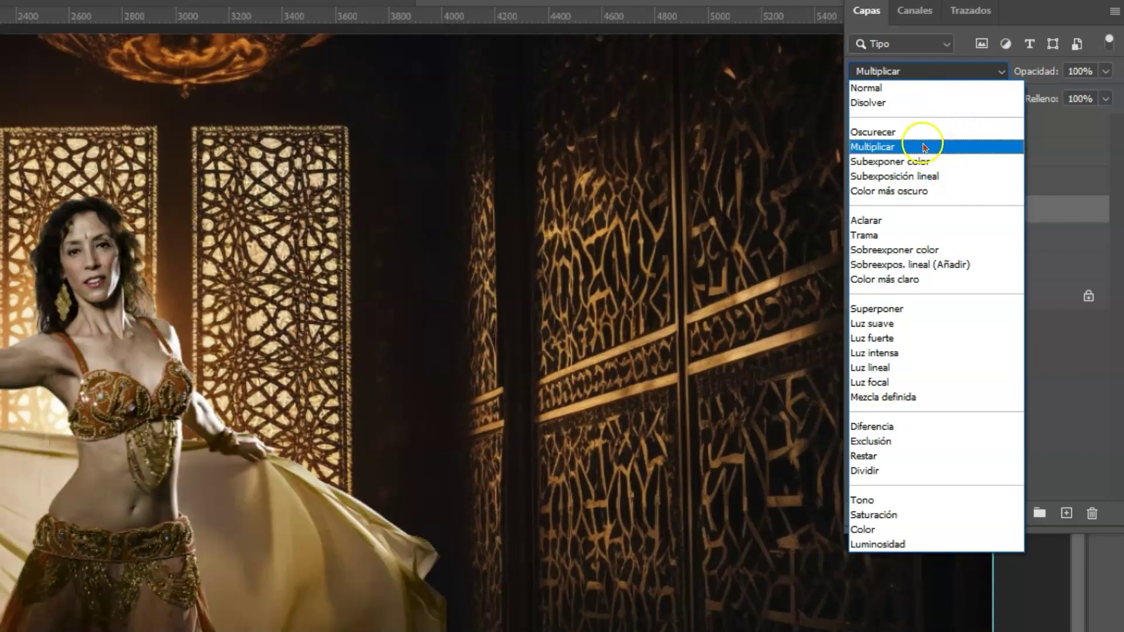
{"action": "left_click", "coordinate": [926, 149]}
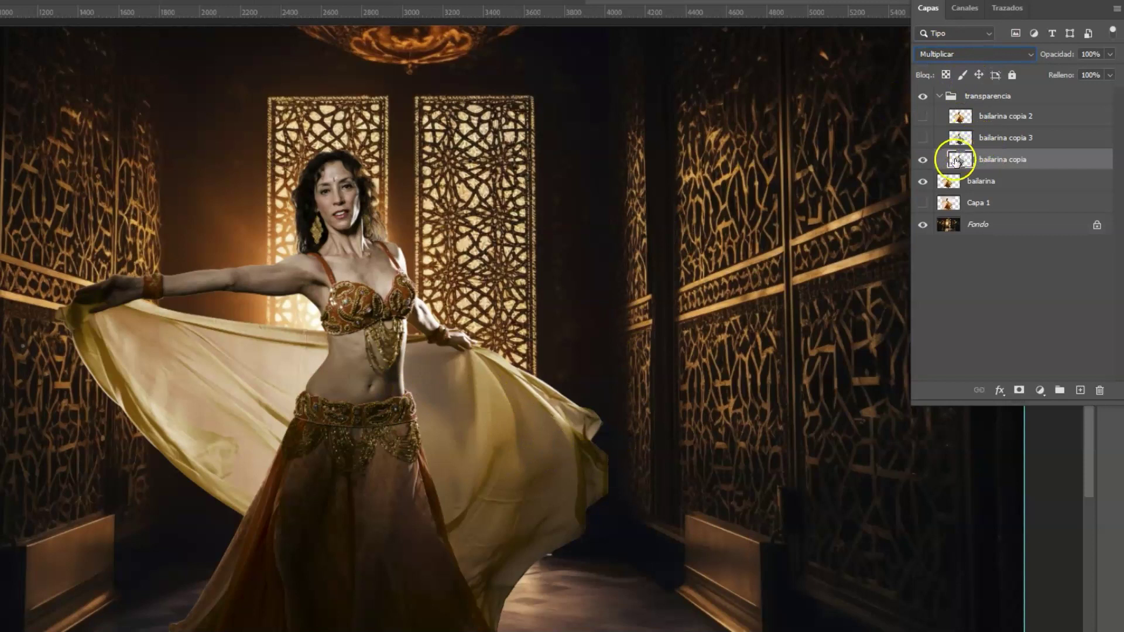
{"action": "left_click", "coordinate": [923, 182]}
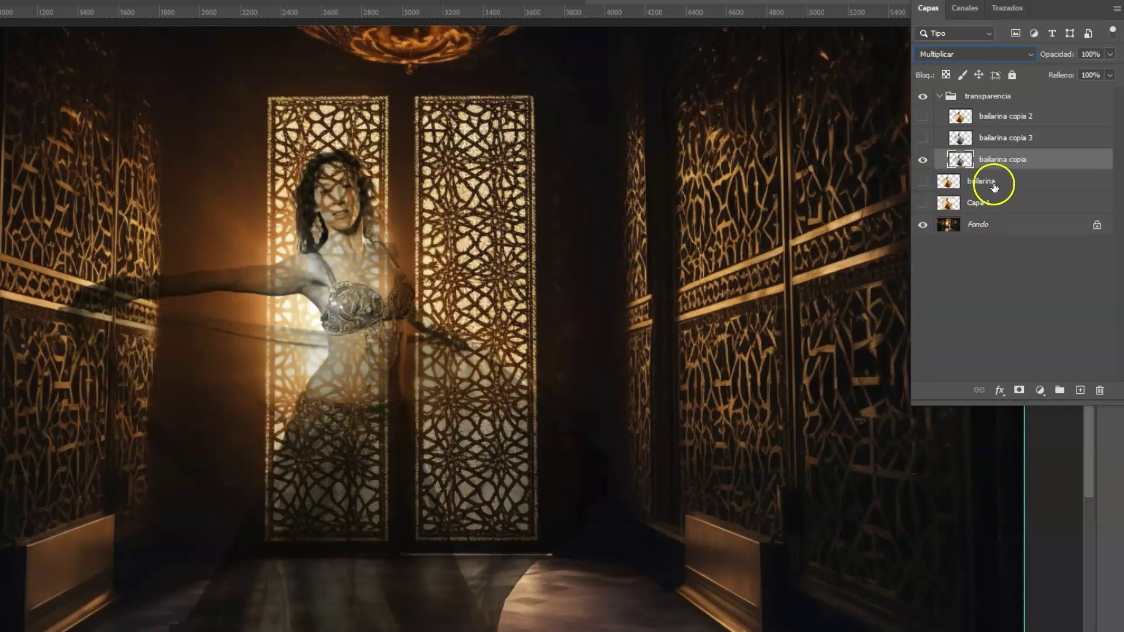
{"action": "left_click", "coordinate": [924, 182]}
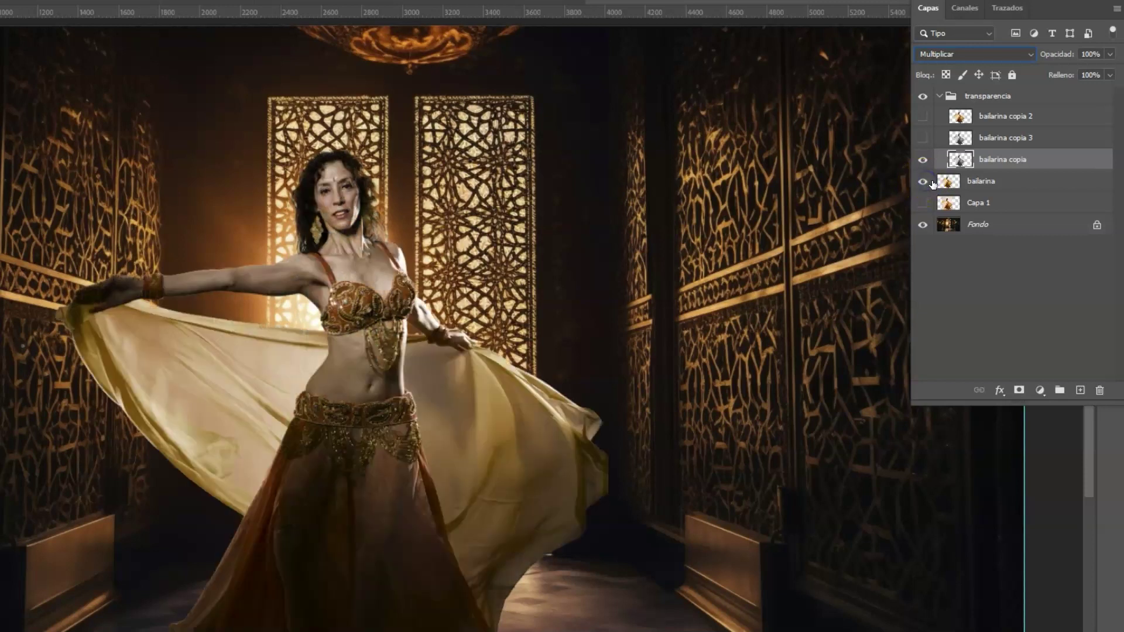
Step: Show bailarina copia 3, set its blend mode to Trama, and hide bailarina
{"action": "left_click", "coordinate": [983, 141]}
{"action": "left_click", "coordinate": [923, 139]}
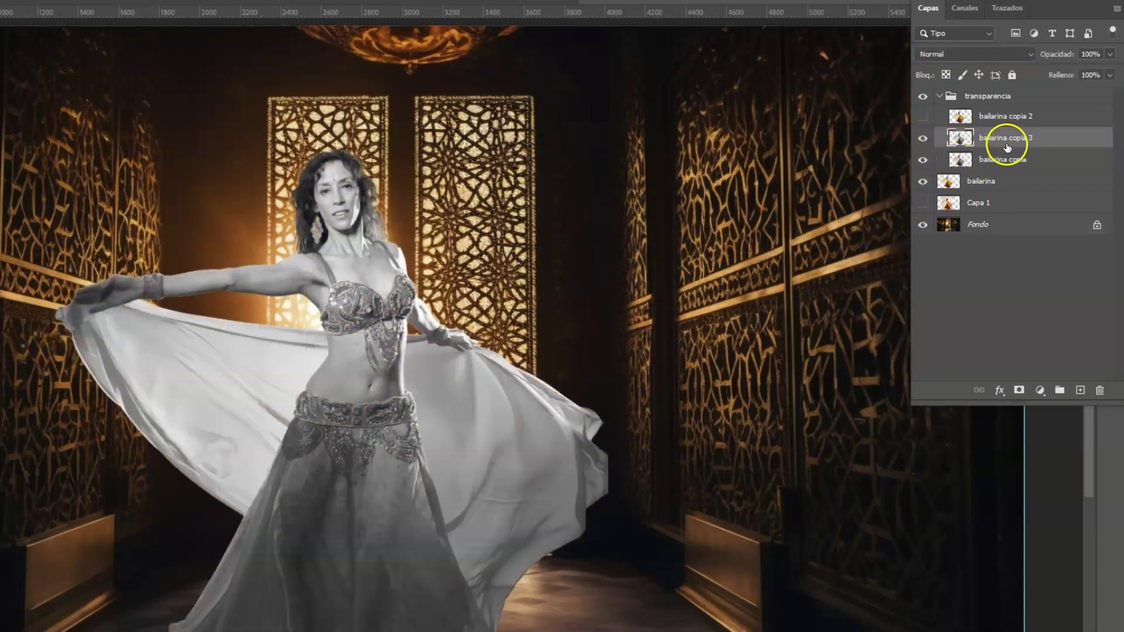
{"action": "left_click", "coordinate": [1029, 54]}
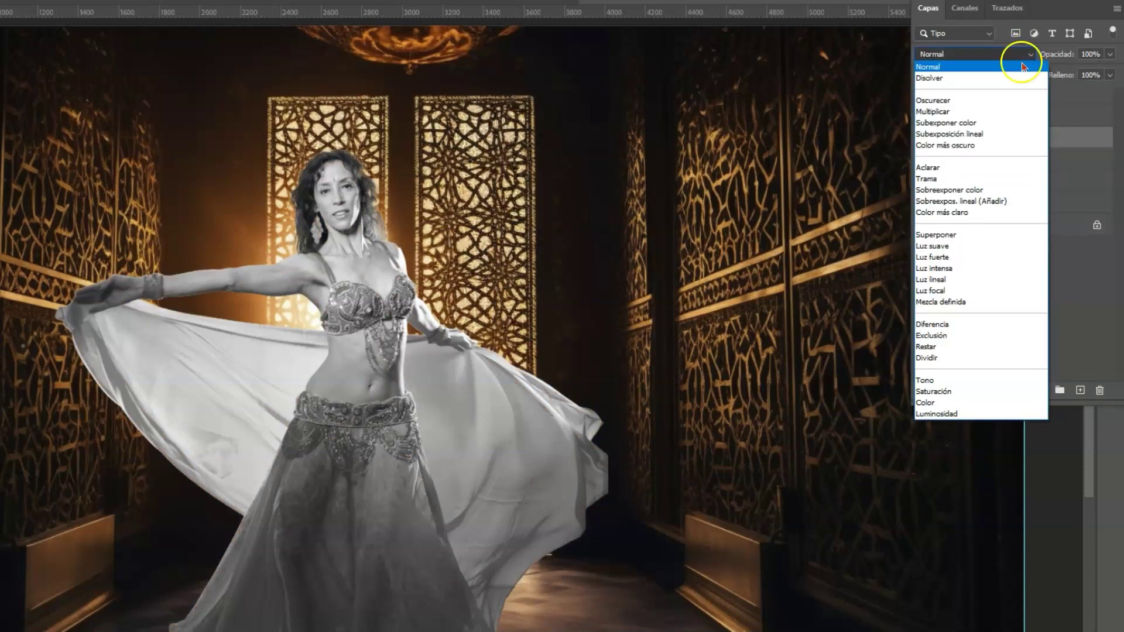
{"action": "left_click", "coordinate": [937, 179]}
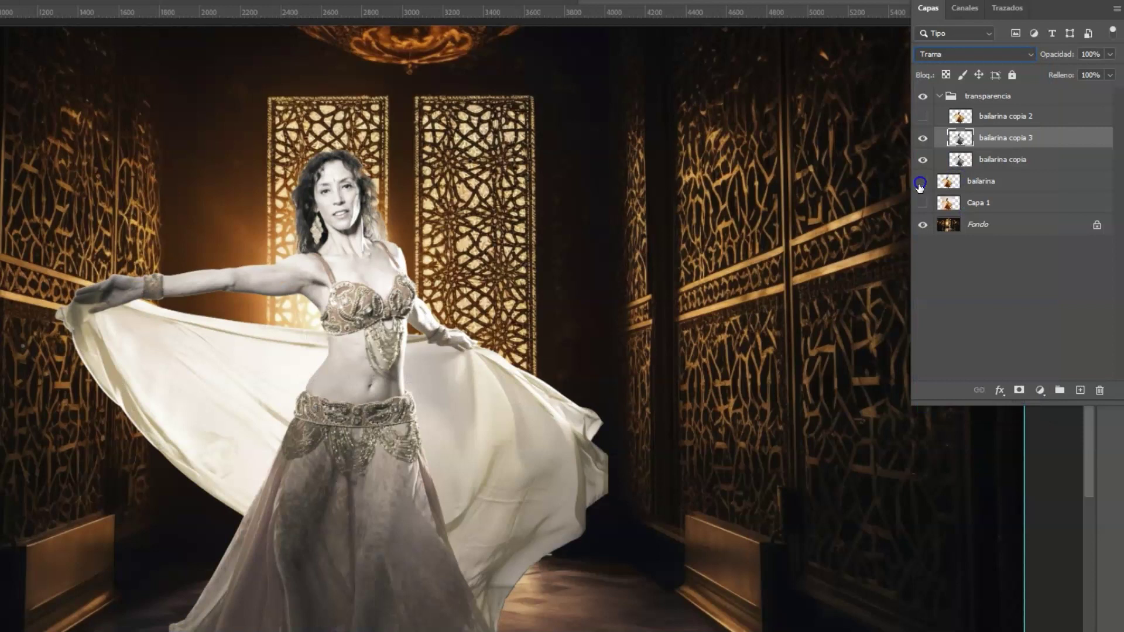
{"action": "left_click", "coordinate": [922, 182]}
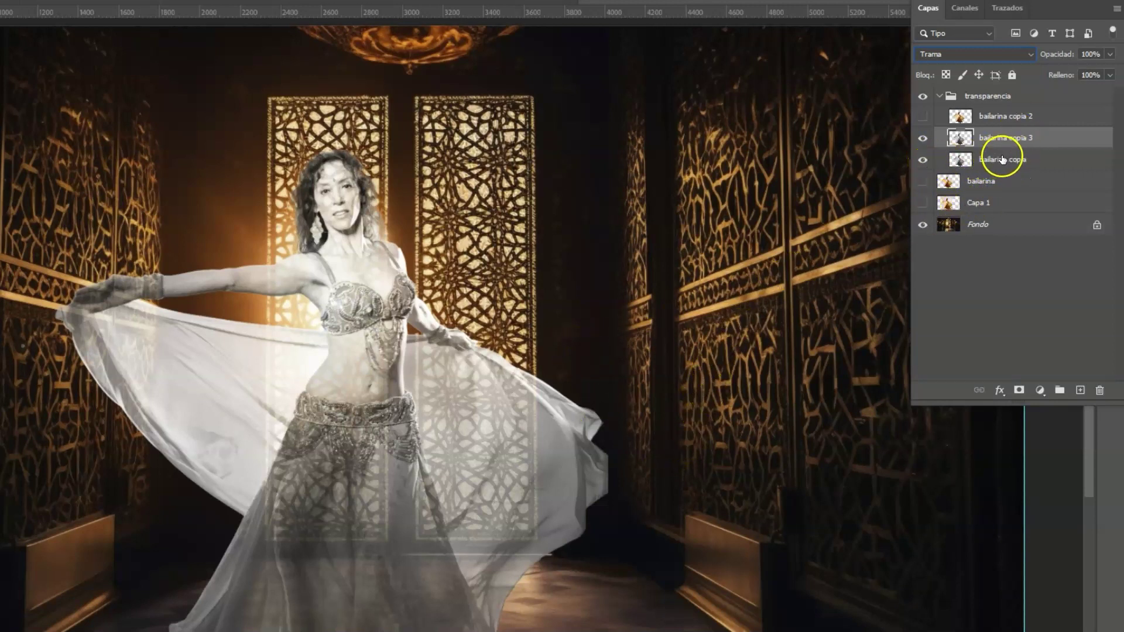
Step: Toggle bailarina copia on and off to compare the see-through dancer with and without Multiplicar
{"action": "left_click", "coordinate": [924, 160]}
{"action": "left_click", "coordinate": [924, 159]}
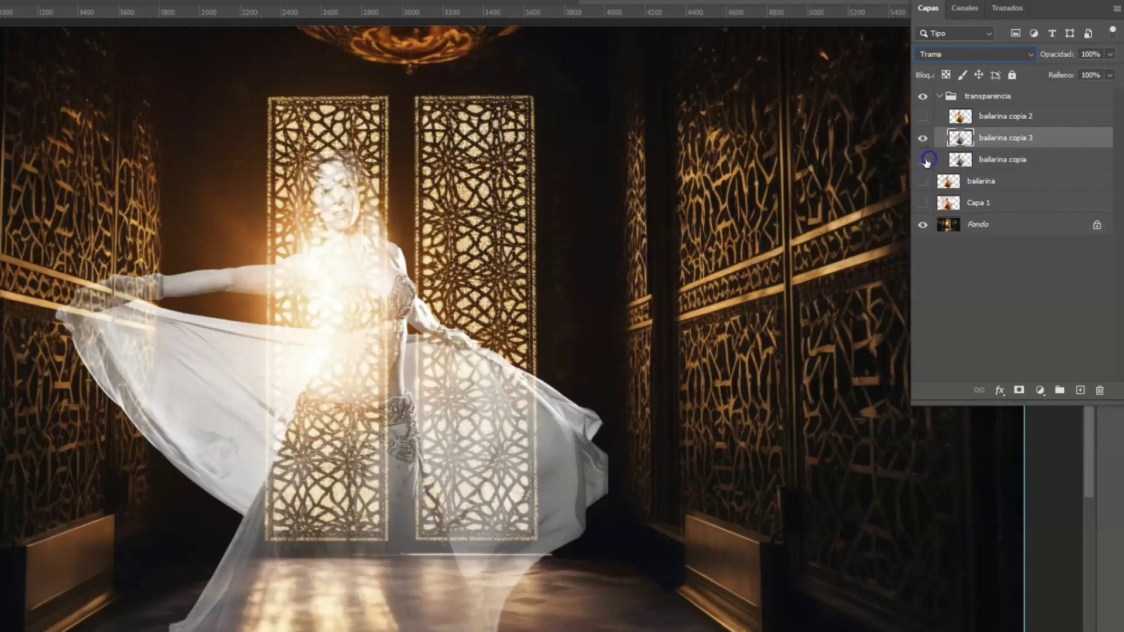
{"action": "left_click", "coordinate": [932, 162]}
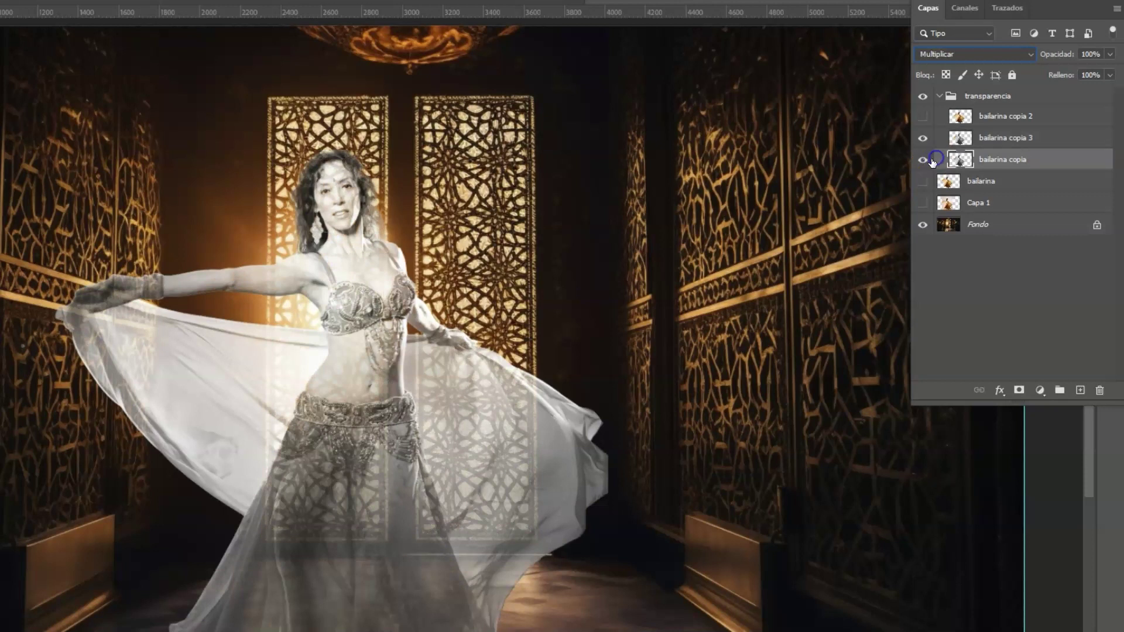
{"action": "left_click", "coordinate": [925, 159]}
{"action": "left_click", "coordinate": [925, 160]}
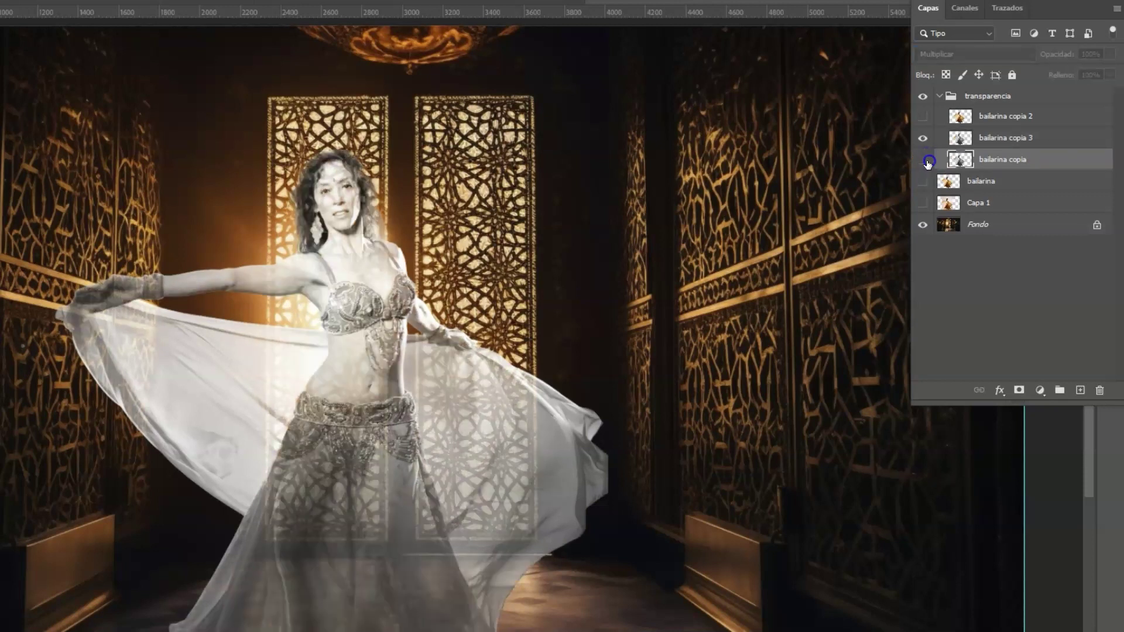
{"action": "left_click", "coordinate": [925, 161]}
{"action": "left_click", "coordinate": [923, 160]}
{"action": "left_click", "coordinate": [1005, 120]}
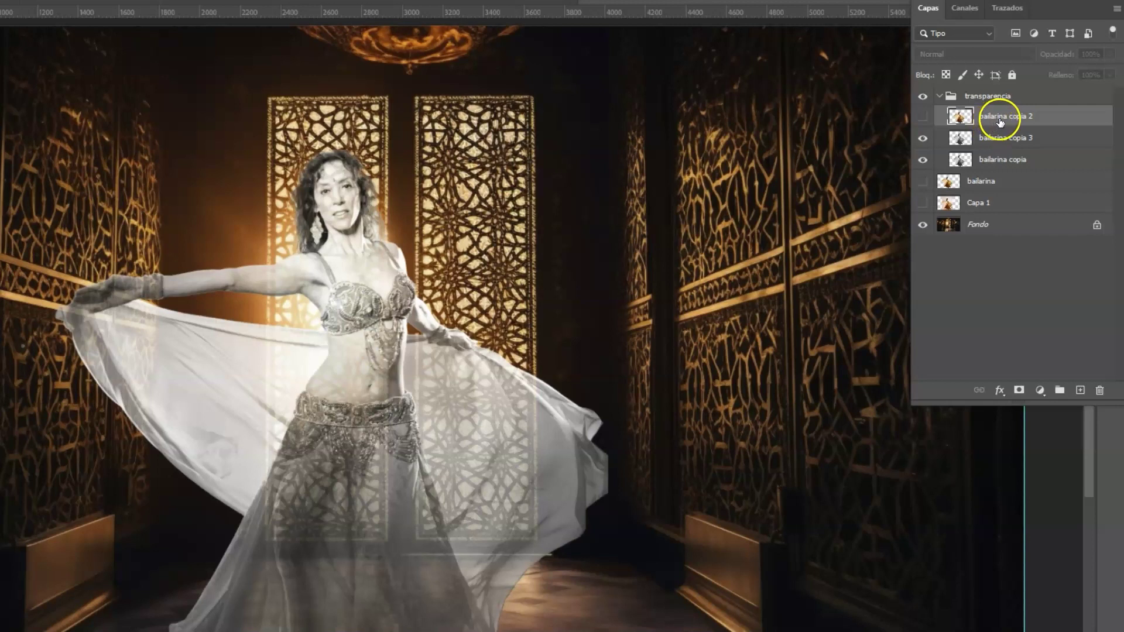
Step: Show bailarina copia 2 and set it to Color blend mode, then hide the transparencia group
{"action": "left_click", "coordinate": [923, 116]}
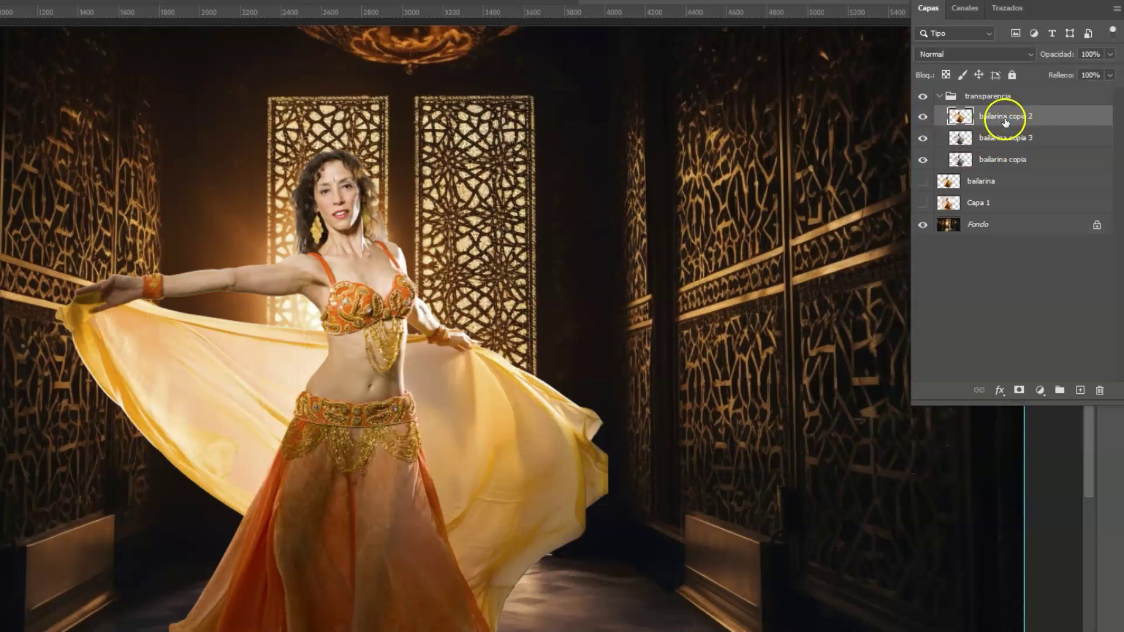
{"action": "left_click", "coordinate": [1026, 54]}
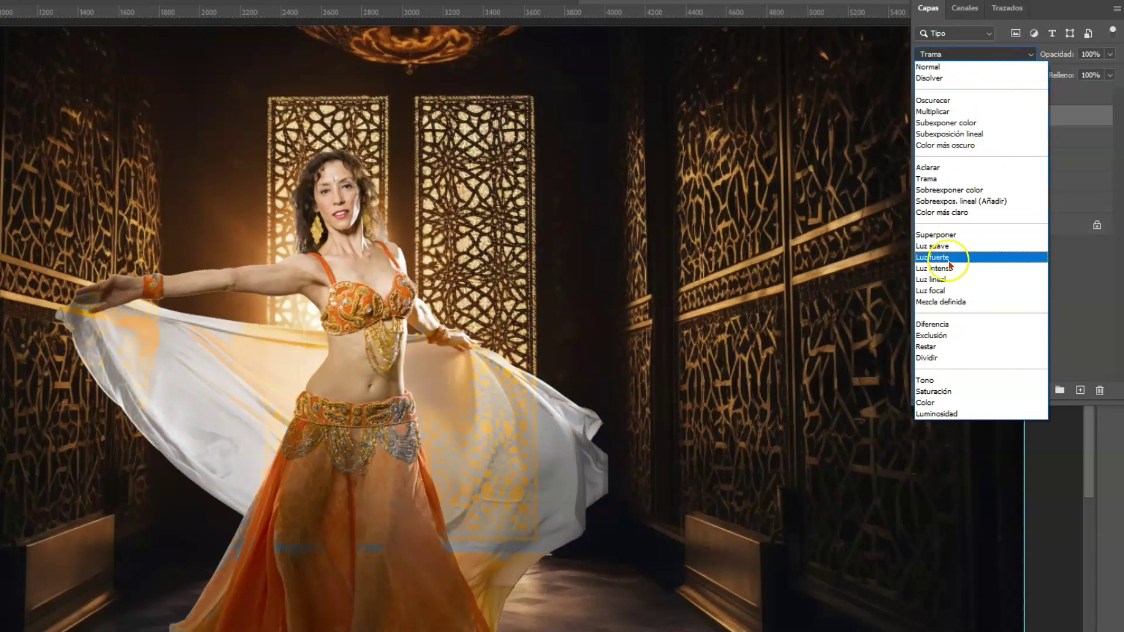
{"action": "left_click", "coordinate": [931, 403]}
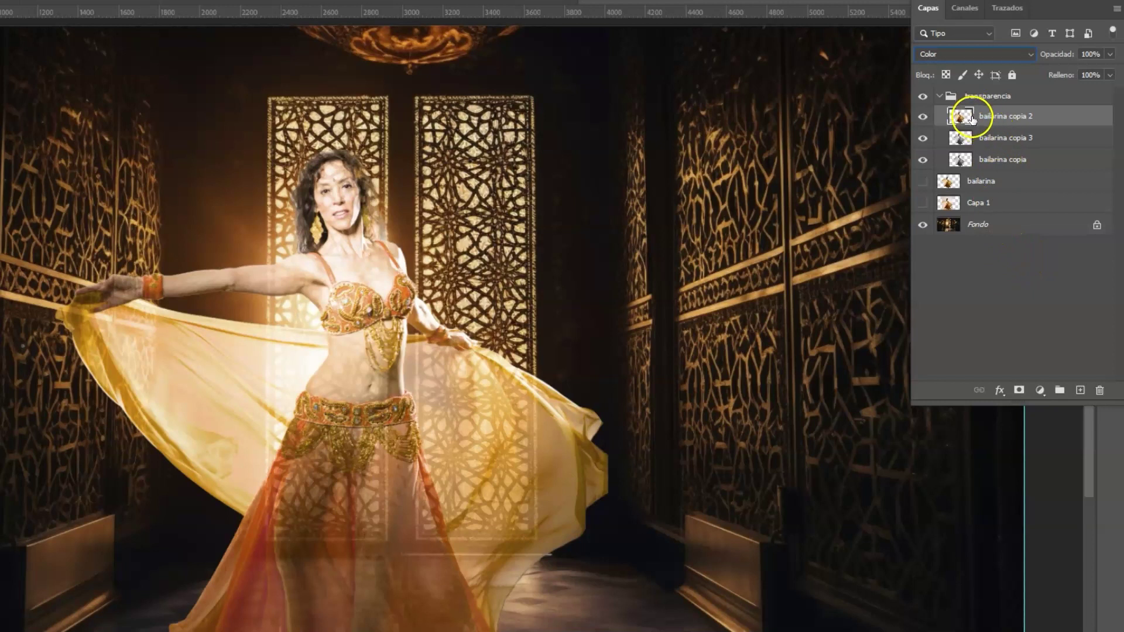
{"action": "left_click", "coordinate": [923, 96]}
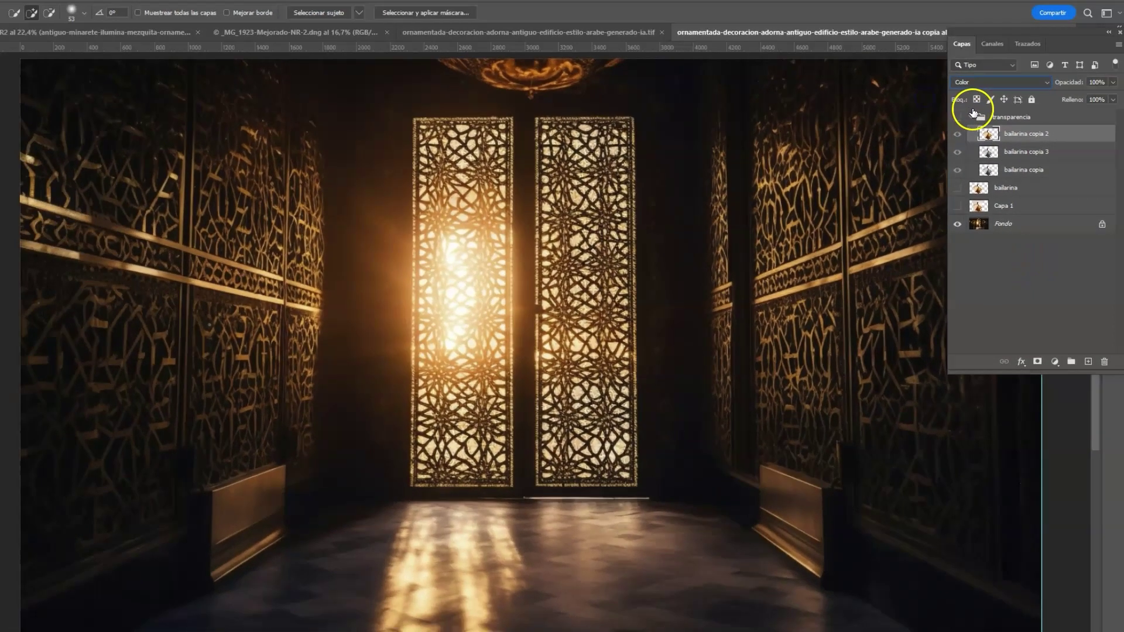
Step: Show and select bailarina, then select both veils with Quick Selection, subtracting with Alt
{"action": "left_click", "coordinate": [966, 189]}
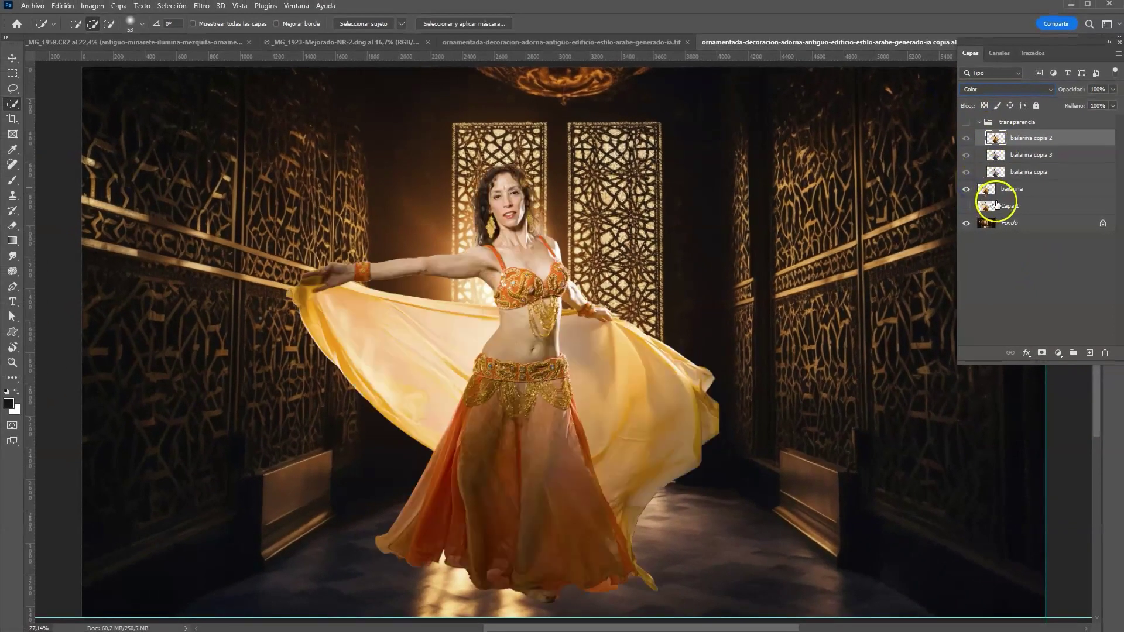
{"action": "left_click", "coordinate": [1030, 190]}
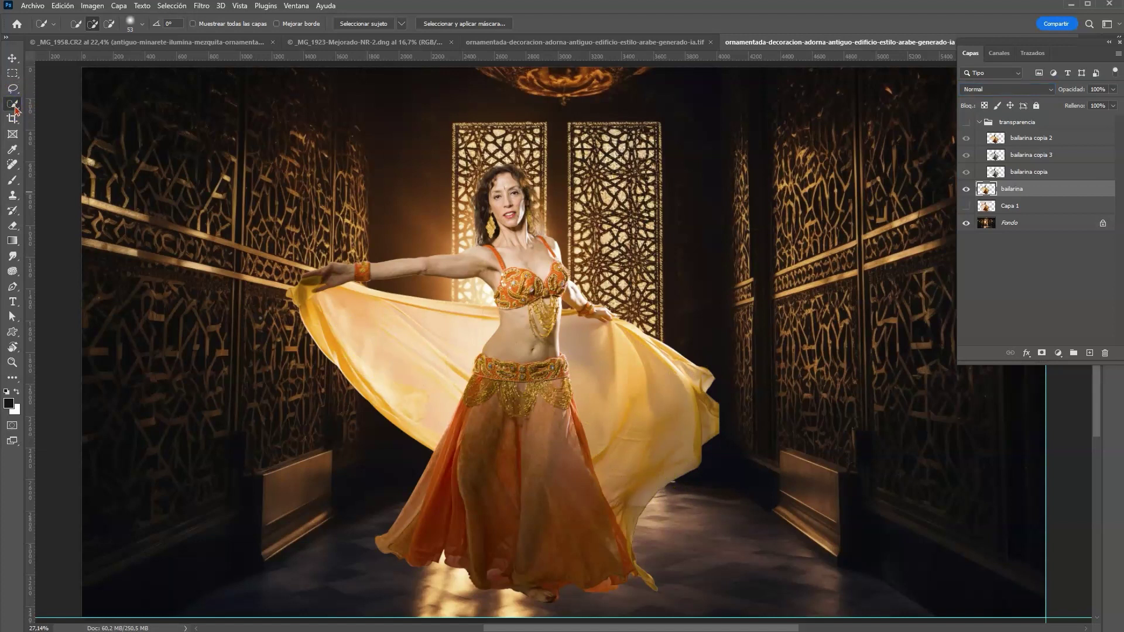
{"action": "left_click", "coordinate": [469, 319]}
{"action": "mouse_move", "coordinate": [596, 371]}
{"action": "left_mouse_down"}
{"action": "mouse_move", "coordinate": [643, 431]}
{"action": "mouse_move", "coordinate": [672, 397]}
{"action": "mouse_move", "coordinate": [528, 350]}
{"action": "left_mouse_up"}
{"action": "left_click", "coordinate": [362, 295]}
{"action": "key", "text": "alt"}
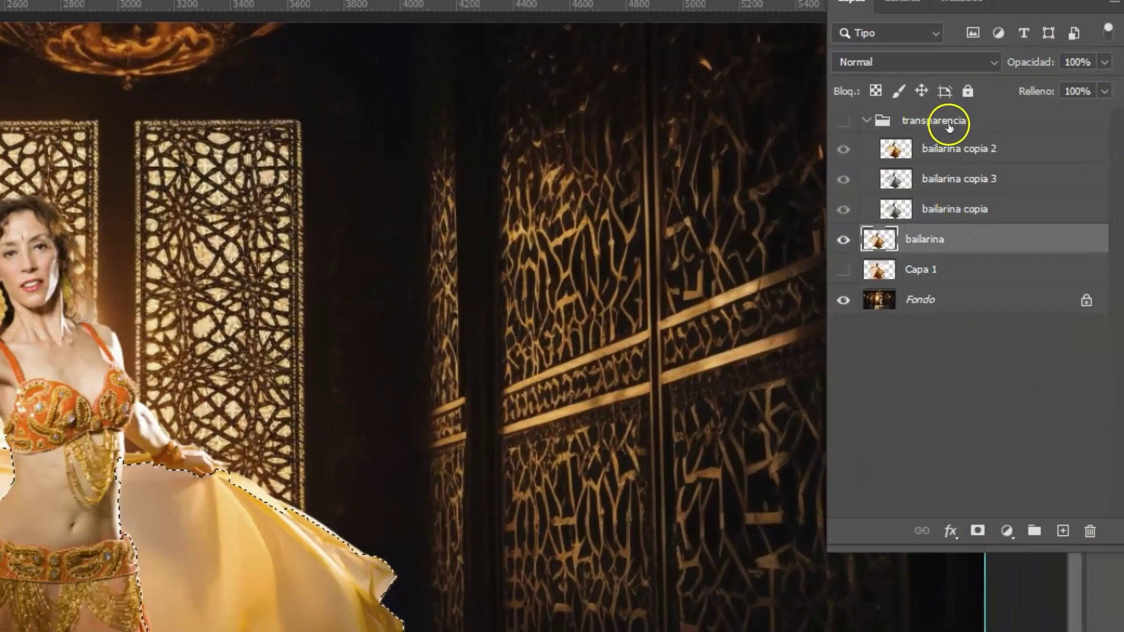
Step: Show the transparencia group and add a layer mask from the veil selection
{"action": "left_click", "coordinate": [841, 122]}
{"action": "left_click", "coordinate": [913, 121]}
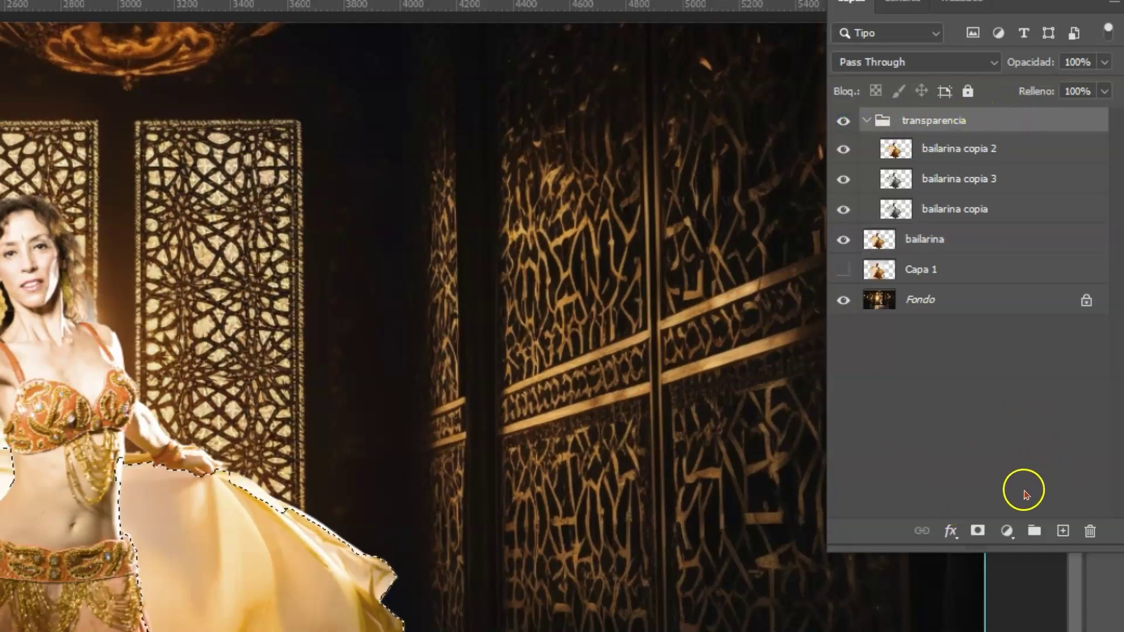
{"action": "left_click", "coordinate": [978, 530]}
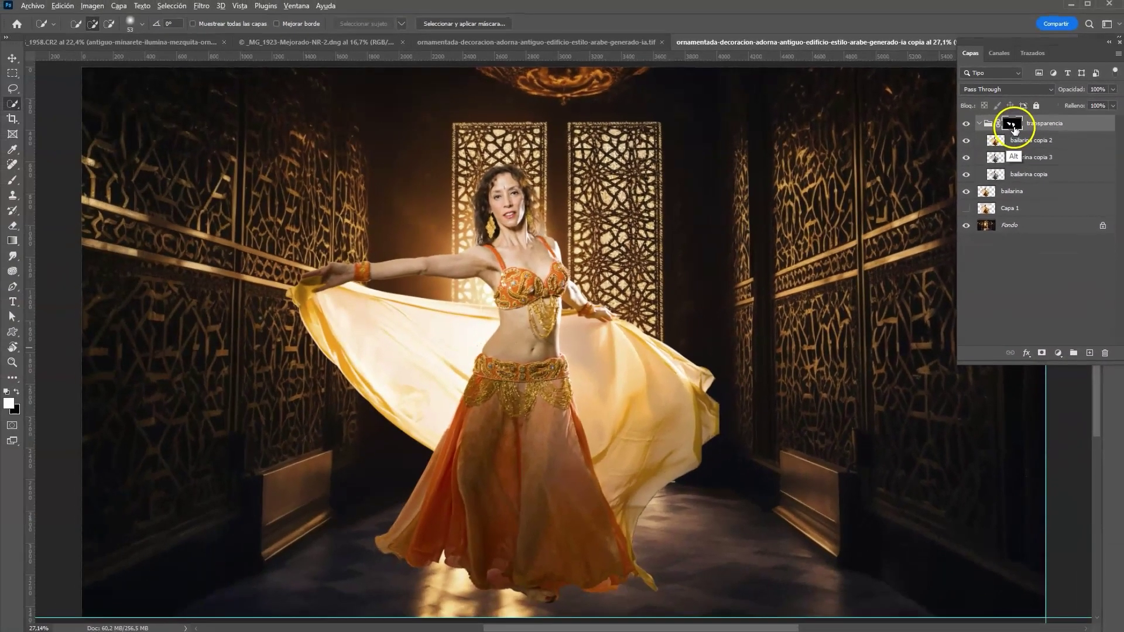
Step: Preview the group mask, Alt-drag a copy onto bailarina, and invert it with Ctrl+I
{"action": "left_click", "coordinate": [1014, 125], "text": "alt"}
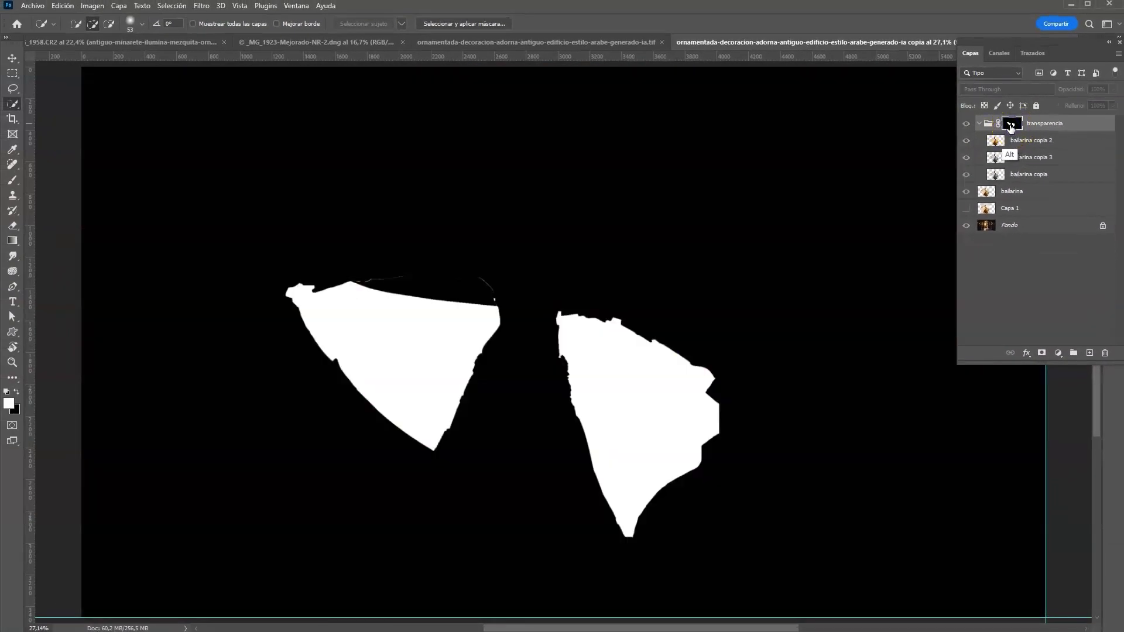
{"action": "left_click", "coordinate": [1012, 125], "text": "alt"}
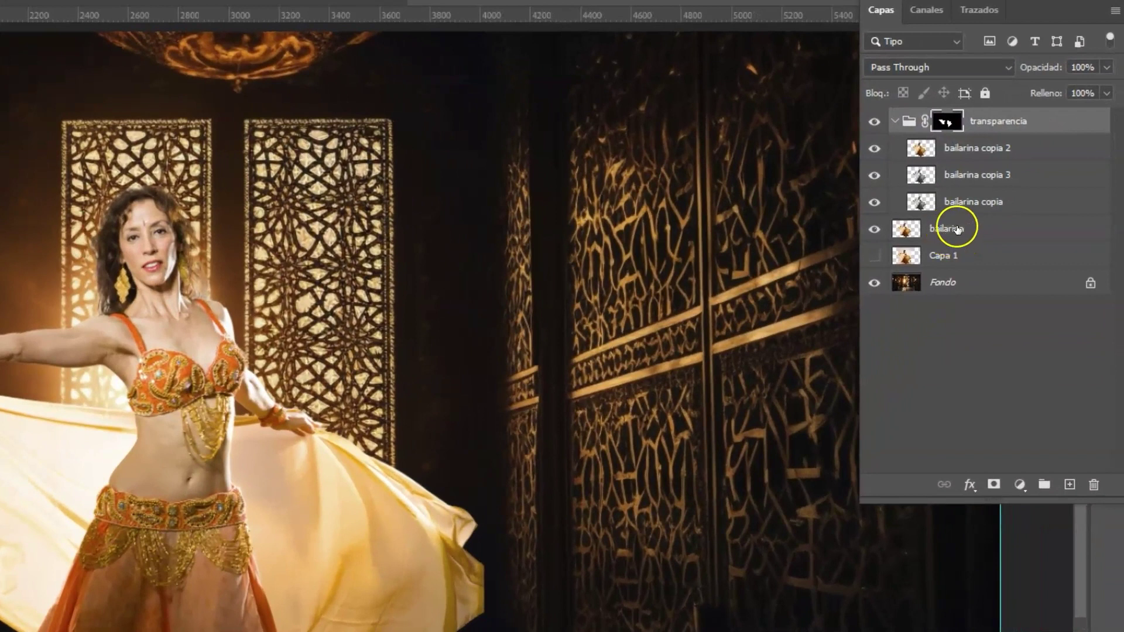
{"action": "left_click", "coordinate": [962, 232]}
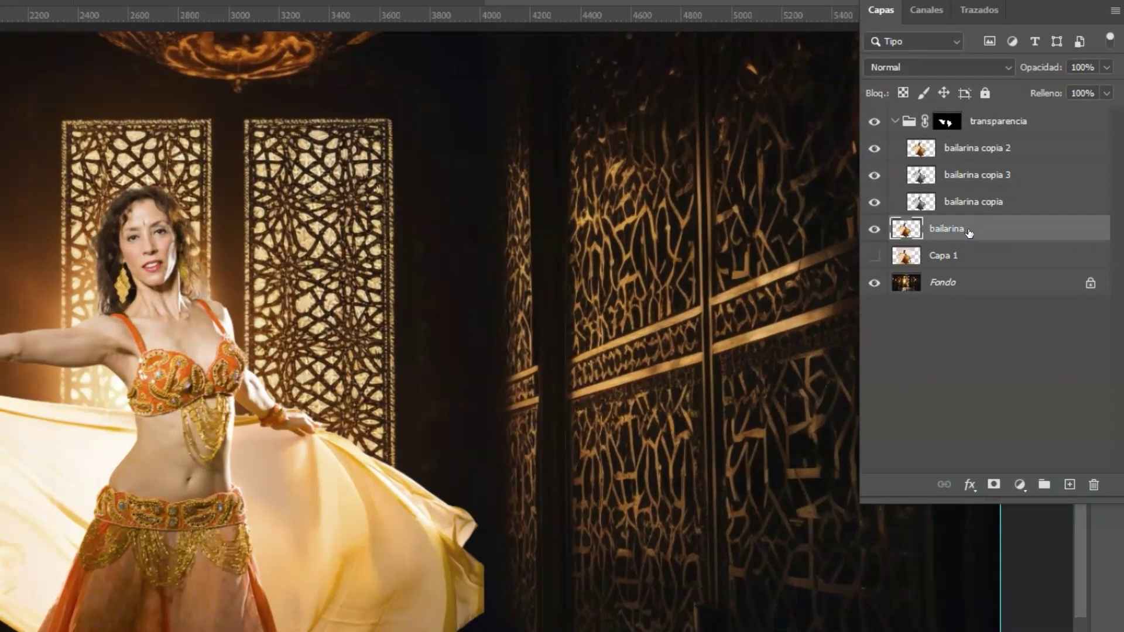
{"action": "mouse_move", "coordinate": [963, 127]}
{"action": "left_mouse_down"}
{"action": "mouse_move", "coordinate": [949, 132]}
{"action": "mouse_move", "coordinate": [958, 228]}
{"action": "left_mouse_up"}
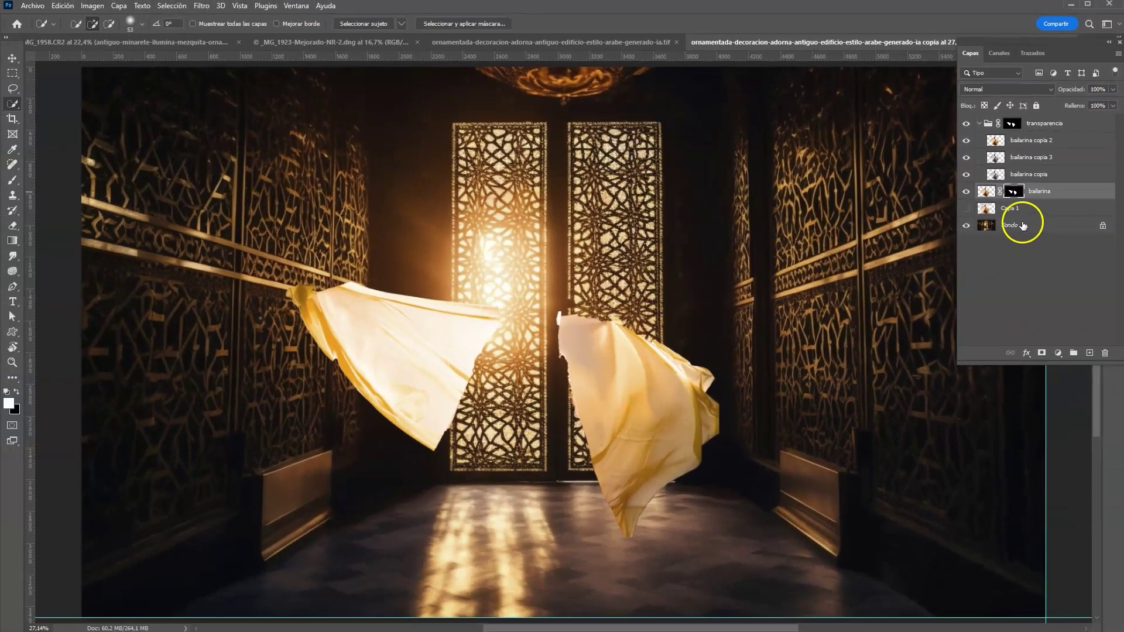
{"action": "key", "text": "ctrl"}
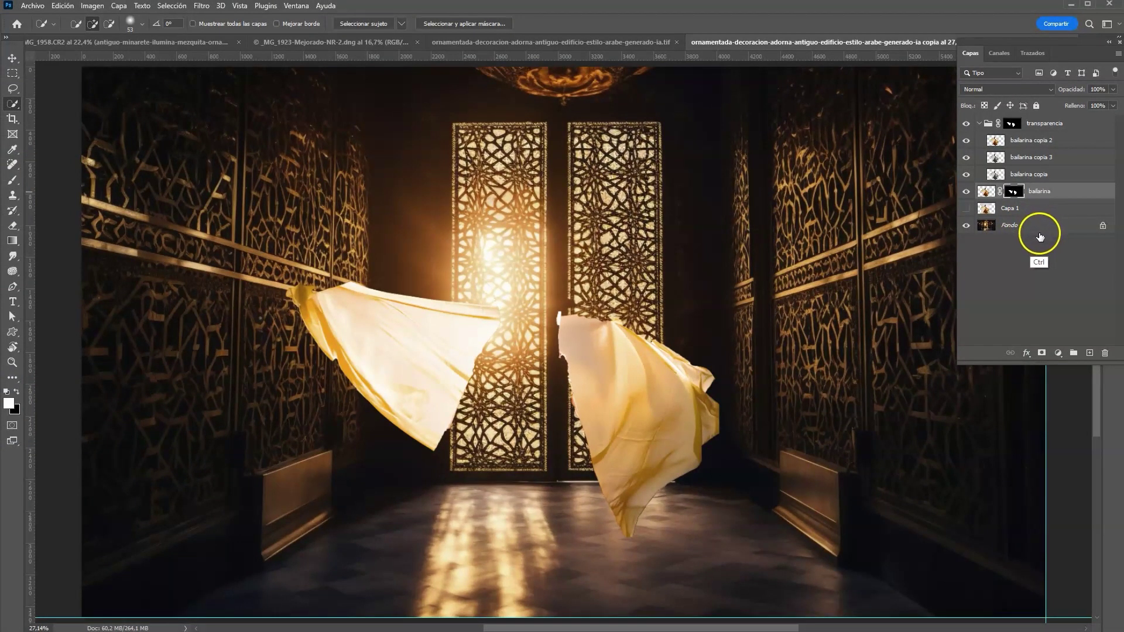
{"action": "key", "text": "ctrl+i"}
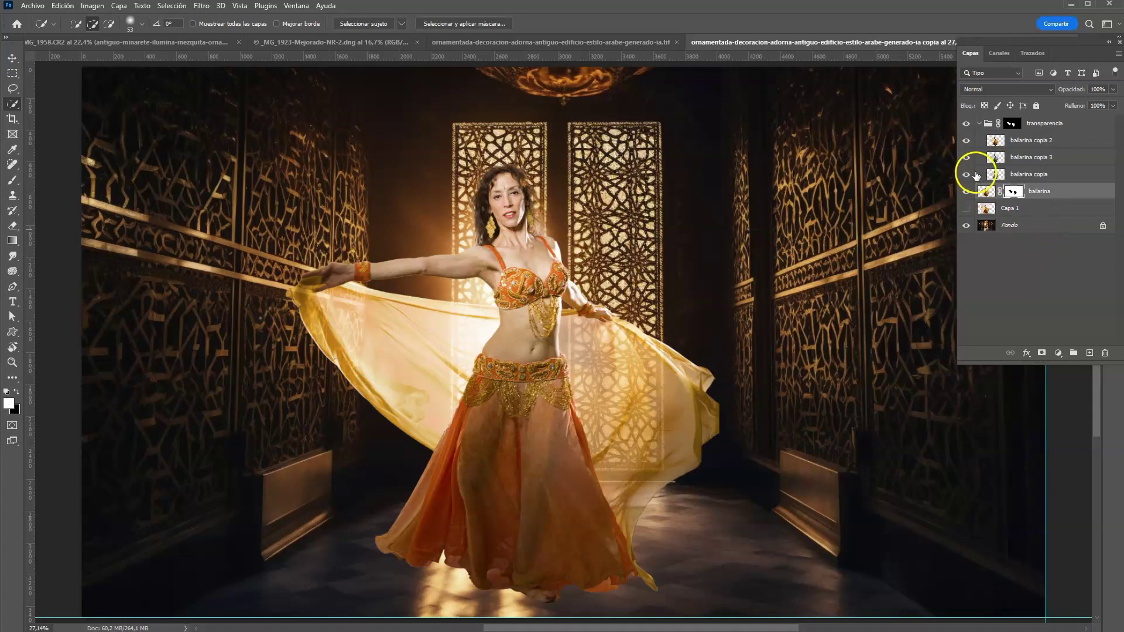
Step: Compare with the golden veils hidden and shown, then add empty layer Capa 2 above Capa 1
{"action": "left_click", "coordinate": [979, 123]}
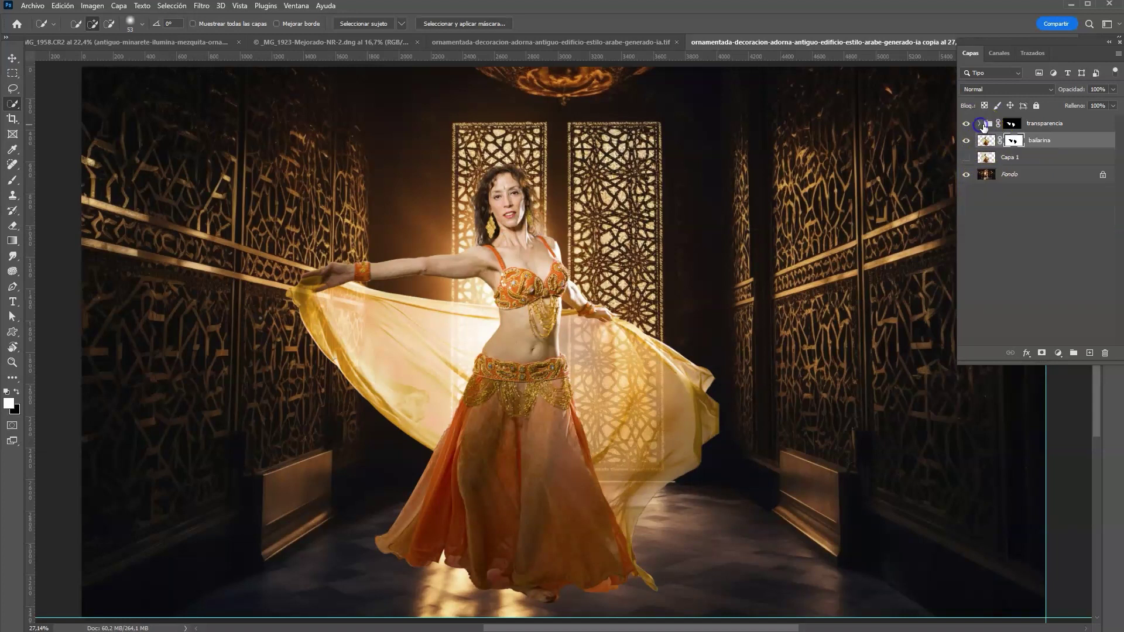
{"action": "left_click", "coordinate": [966, 124]}
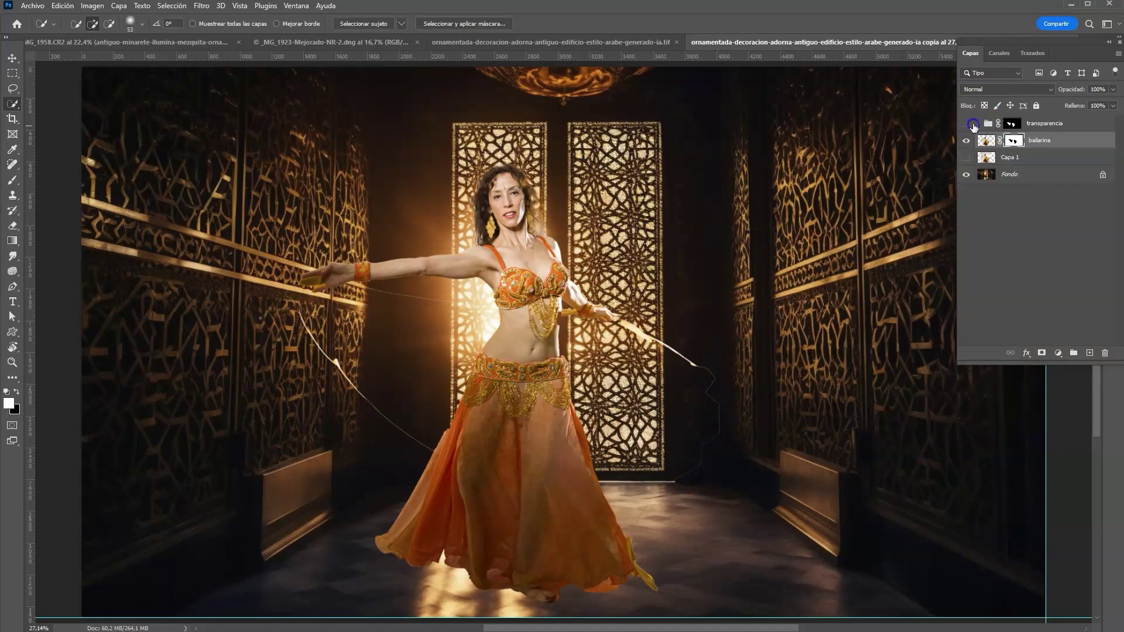
{"action": "left_click", "coordinate": [972, 124]}
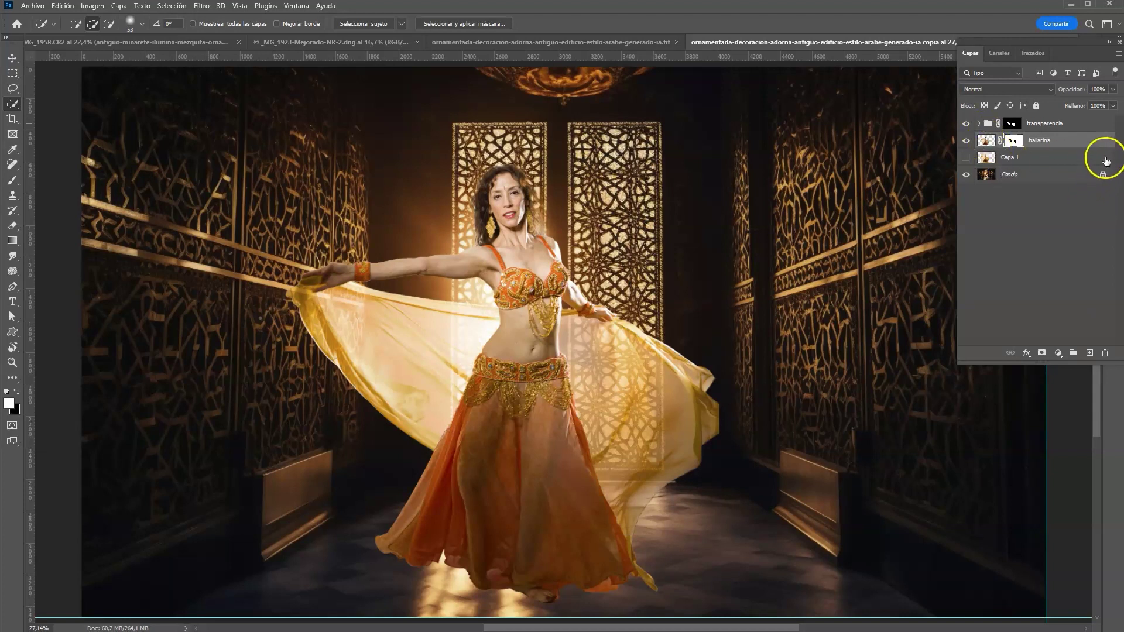
{"action": "left_click", "coordinate": [1054, 157]}
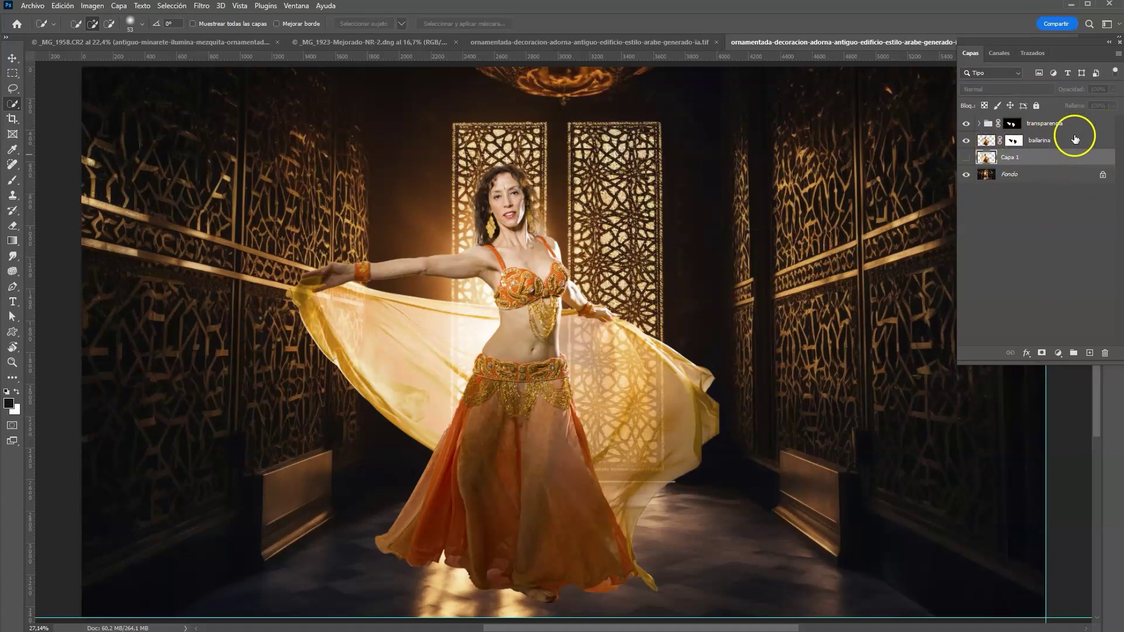
{"action": "left_click", "coordinate": [1090, 353]}
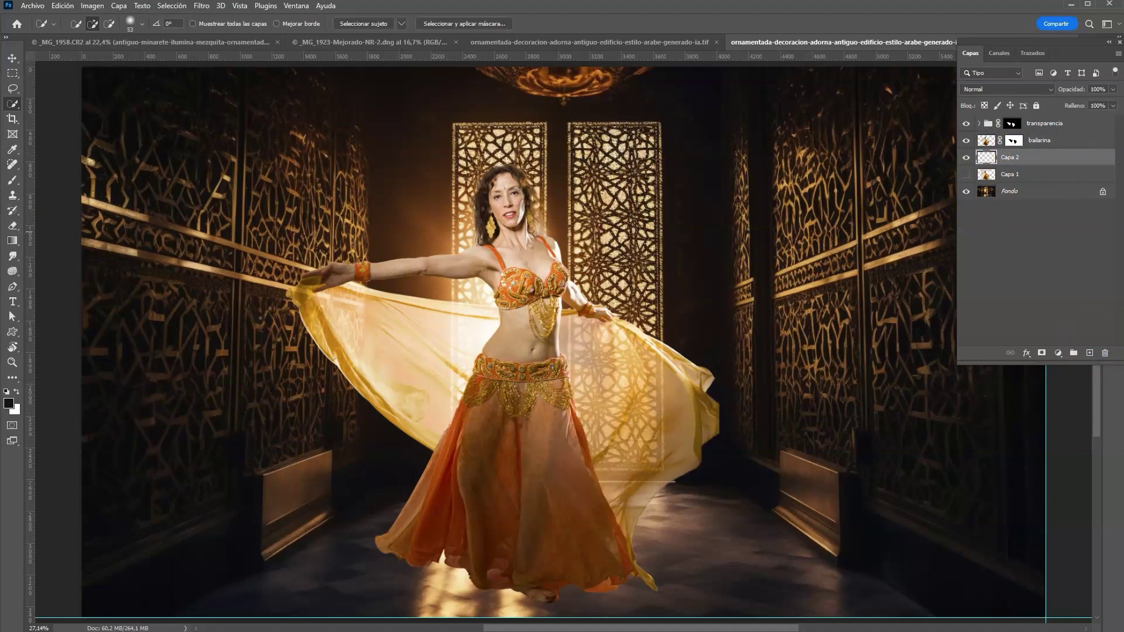
Step: Paint 23% soft shading by the dancer's feet on Capa 2, then zoom to 50% on her waist and skirt
{"action": "left_click", "coordinate": [12, 181]}
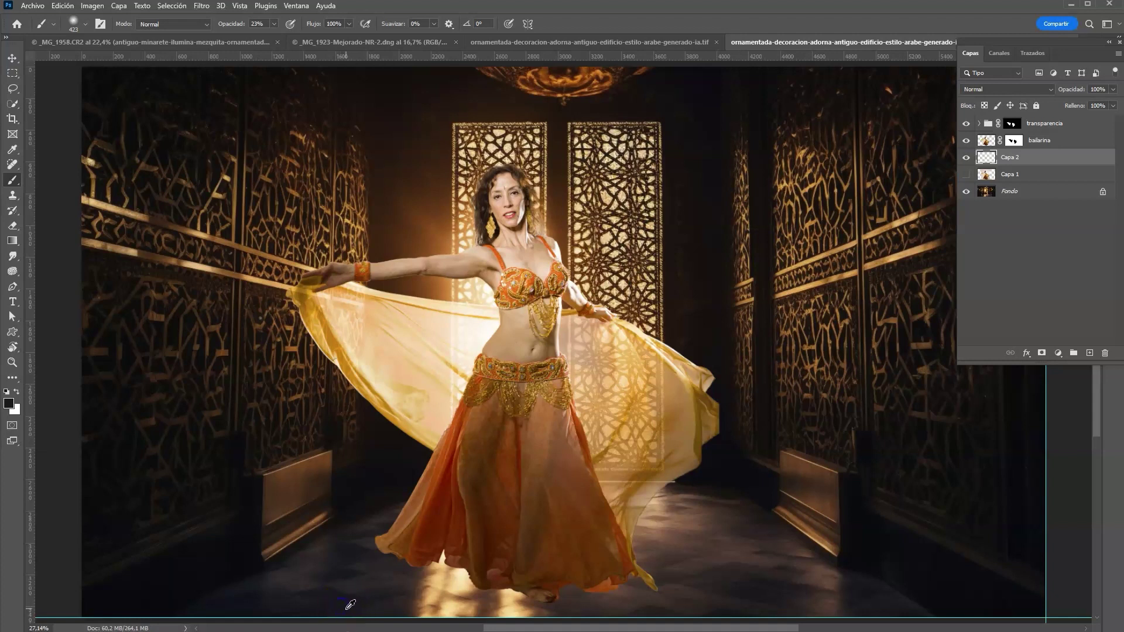
{"action": "mouse_move", "coordinate": [347, 607]}
{"action": "left_mouse_down"}
{"action": "mouse_move", "coordinate": [498, 596]}
{"action": "mouse_move", "coordinate": [427, 565]}
{"action": "mouse_move", "coordinate": [417, 610]}
{"action": "mouse_move", "coordinate": [426, 615]}
{"action": "mouse_move", "coordinate": [437, 582]}
{"action": "mouse_move", "coordinate": [447, 604]}
{"action": "mouse_move", "coordinate": [532, 594]}
{"action": "mouse_move", "coordinate": [516, 614]}
{"action": "mouse_move", "coordinate": [603, 612]}
{"action": "mouse_move", "coordinate": [617, 592]}
{"action": "mouse_move", "coordinate": [455, 594]}
{"action": "left_mouse_up"}
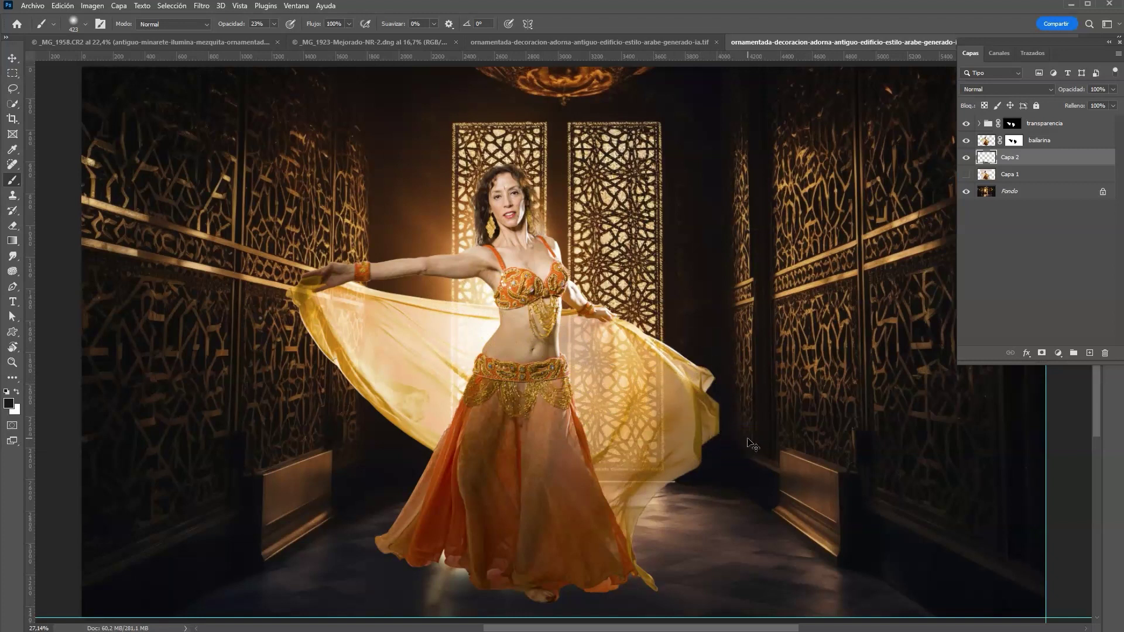
{"action": "key", "text": "ctrl+plus"}
{"action": "key", "text": "ctrl+plus"}
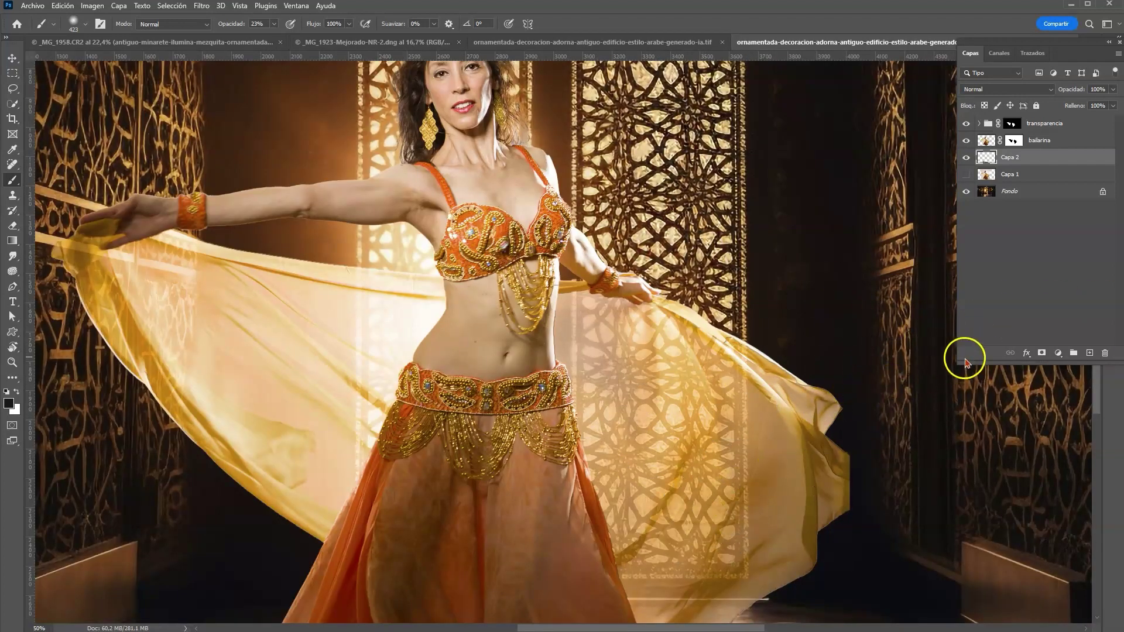
{"action": "scroll", "coordinate": [847, 387], "scroll_direction": "up", "scroll_amount": 3}
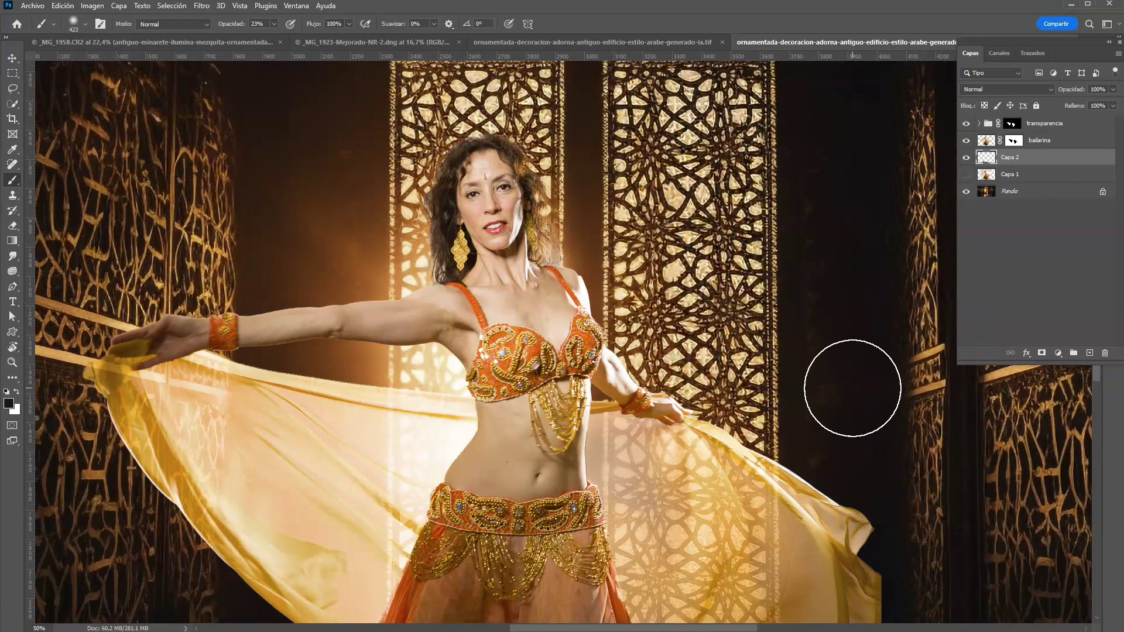
{"action": "left_click_drag", "start_coordinate": [756, 468], "coordinate": [806, 393]}
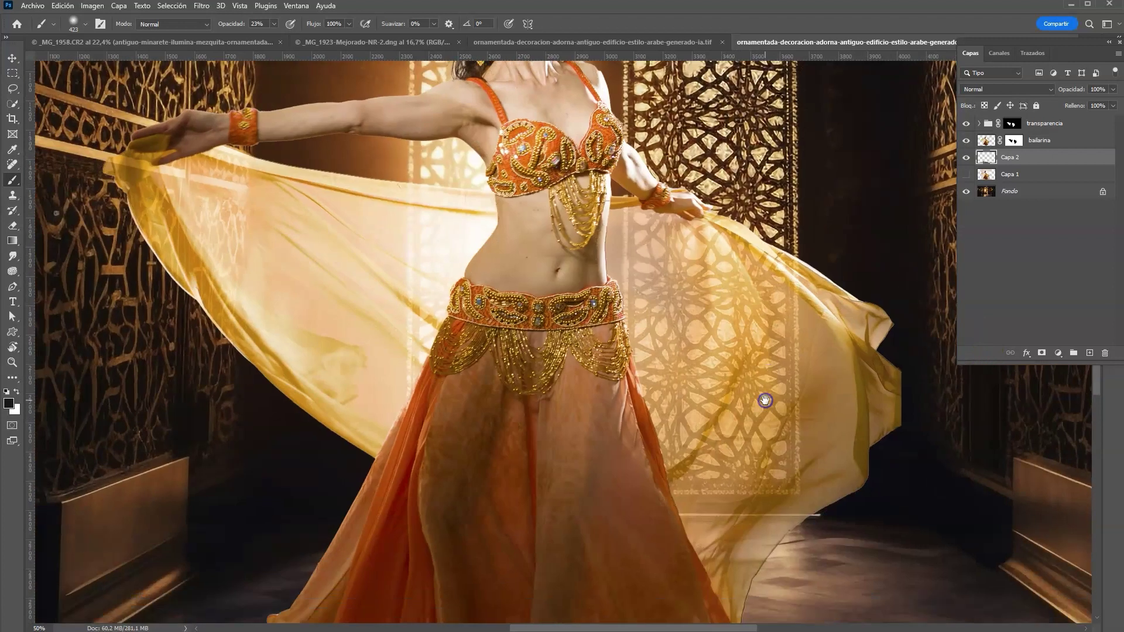